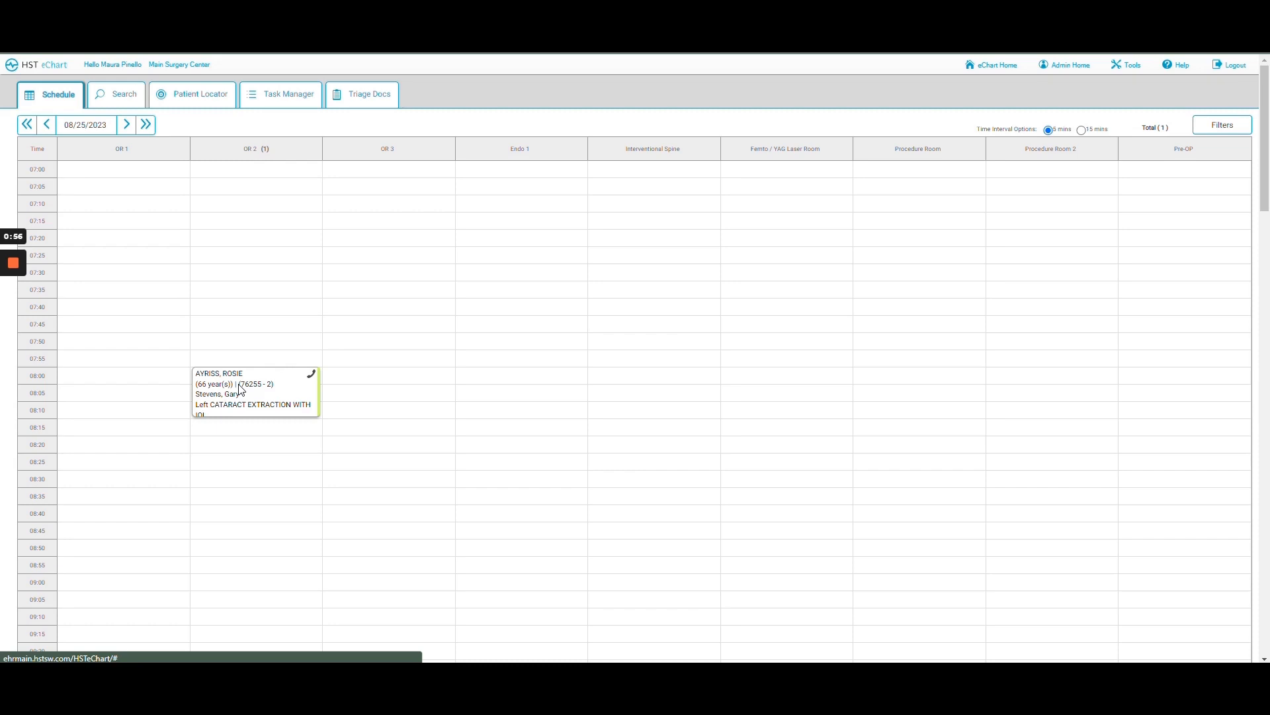
- Open the cataract patient's chart from the schedule and show its chart-section menu
click(240, 389)
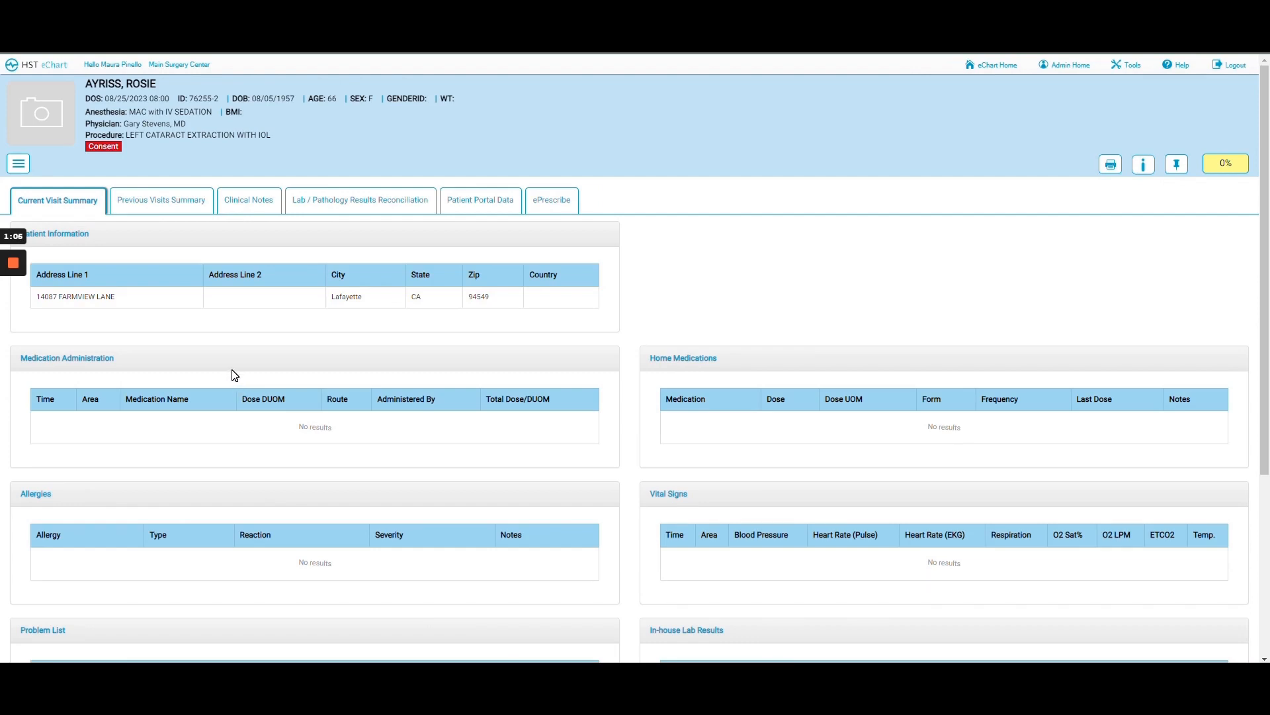
click(19, 167)
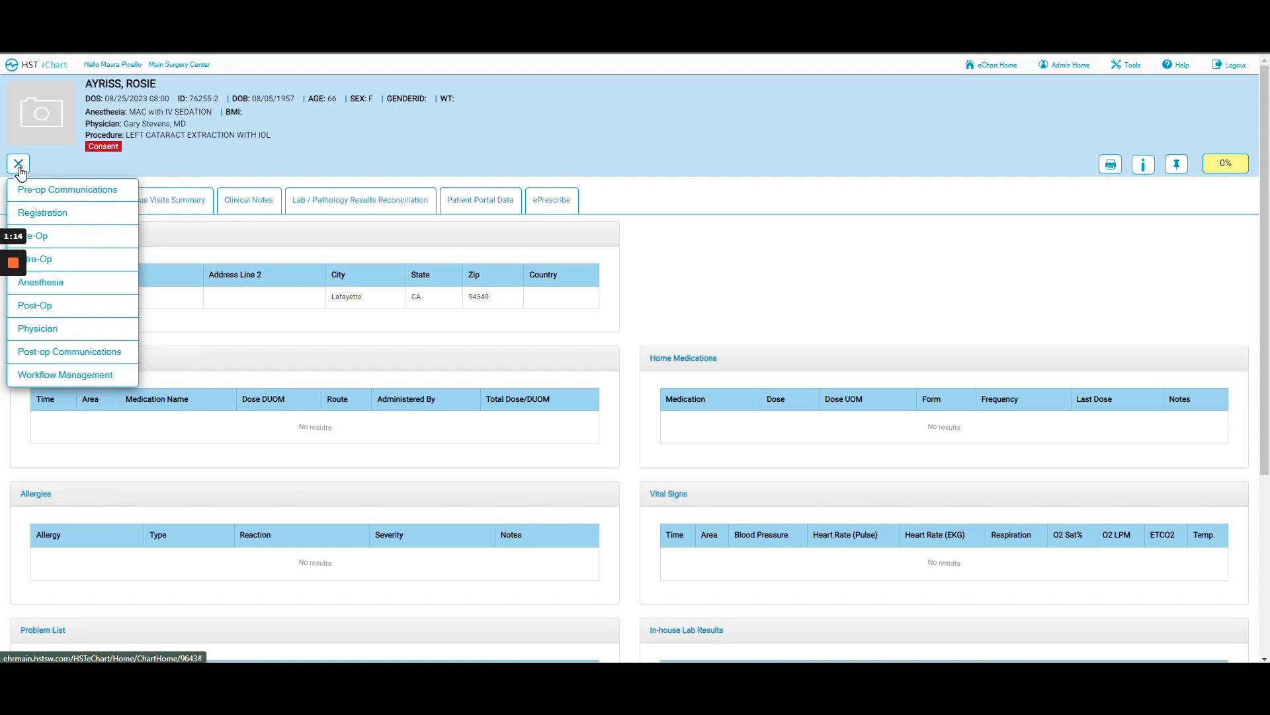
- Load the Pre-Op Call Ophth form from Pre-op Communications
click(74, 192)
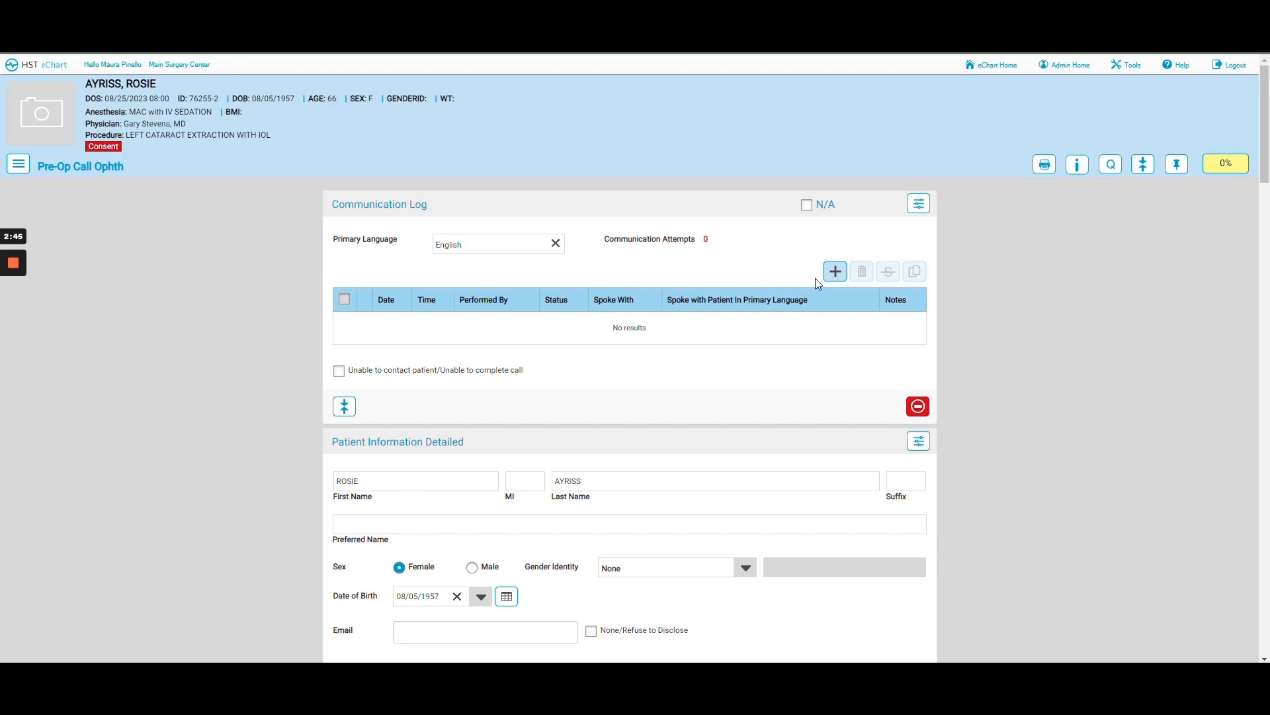
- Add a Communication Log entry stamped 15:14 on 08/24/2023, performed by the current nurse
click(833, 279)
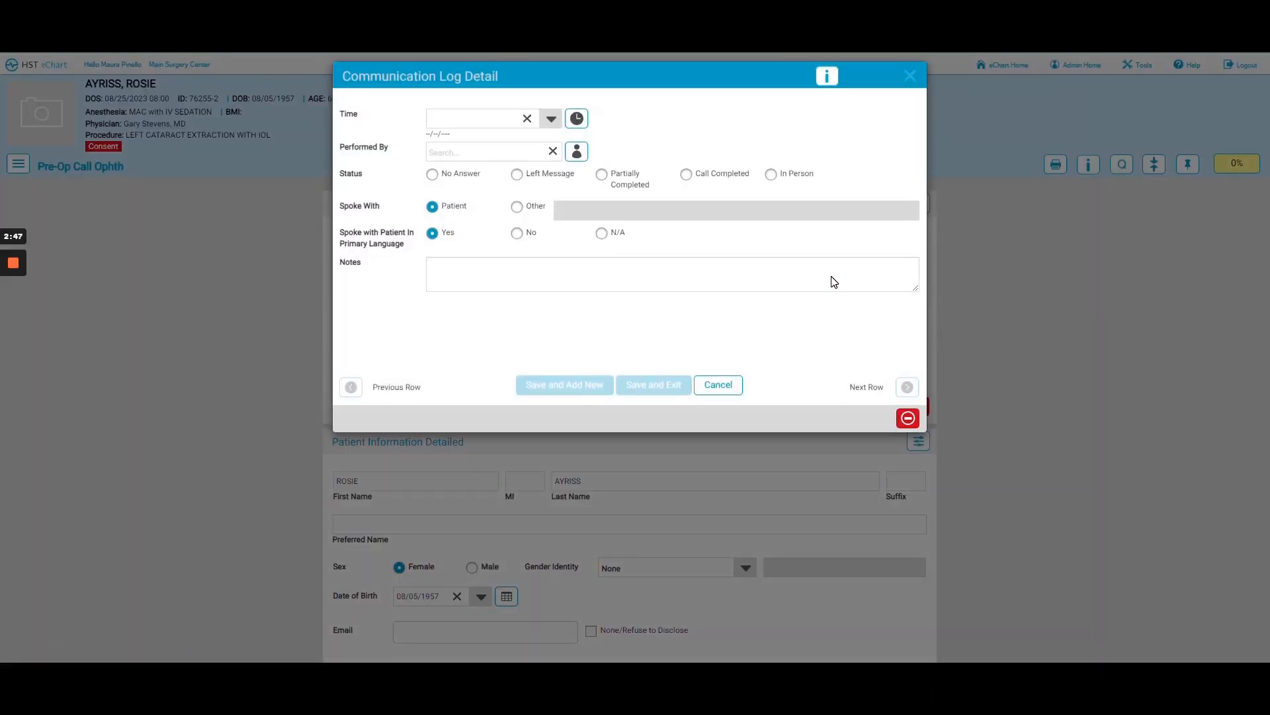
click(576, 123)
click(579, 154)
click(552, 151)
click(463, 152)
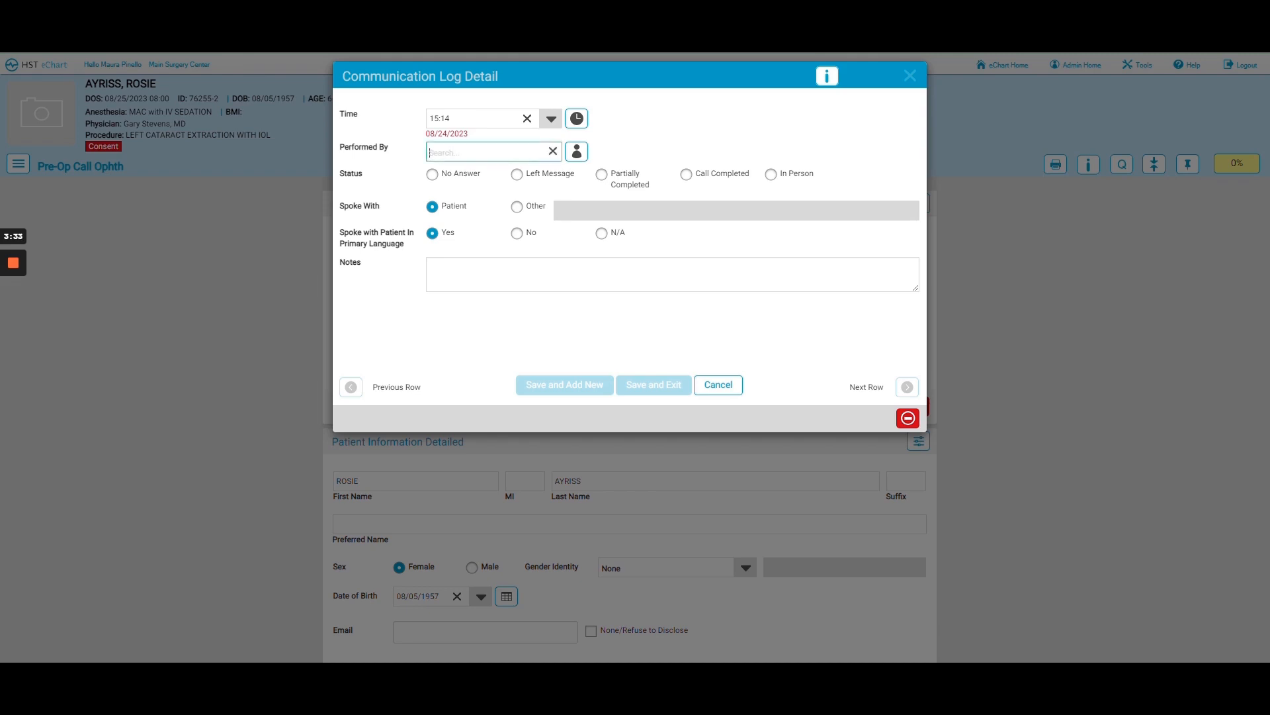
text(gal)
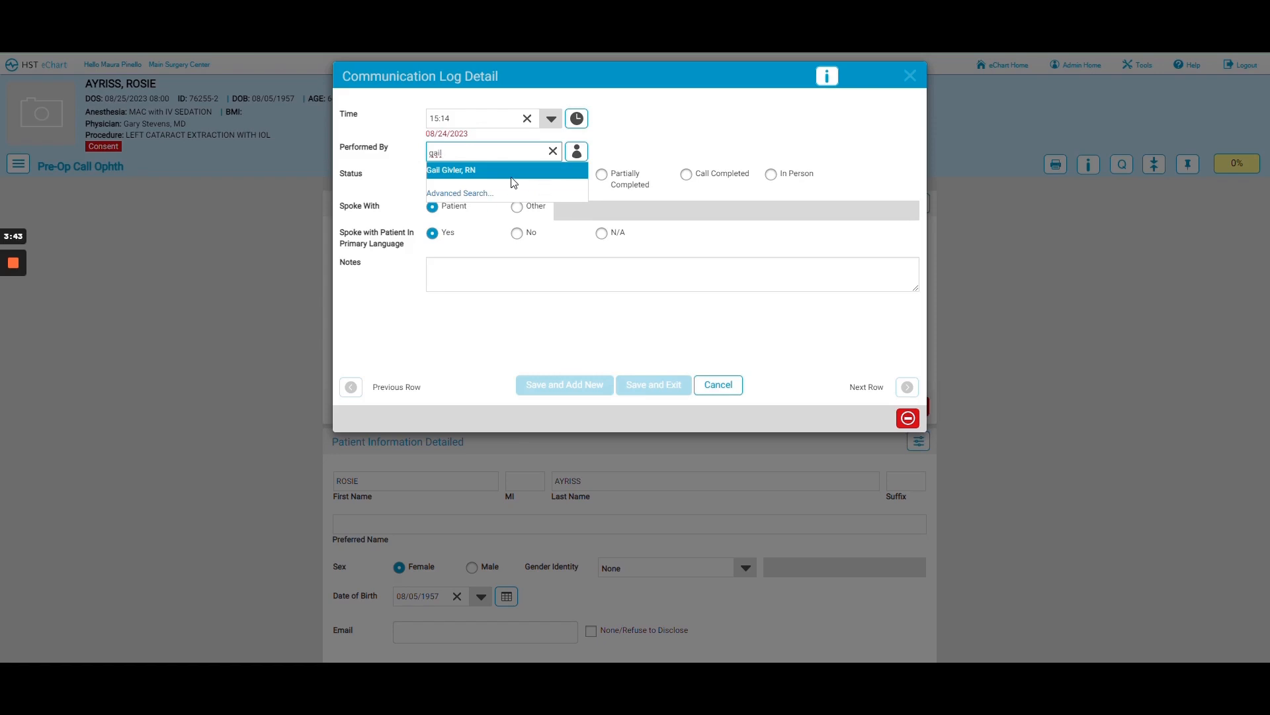
click(554, 151)
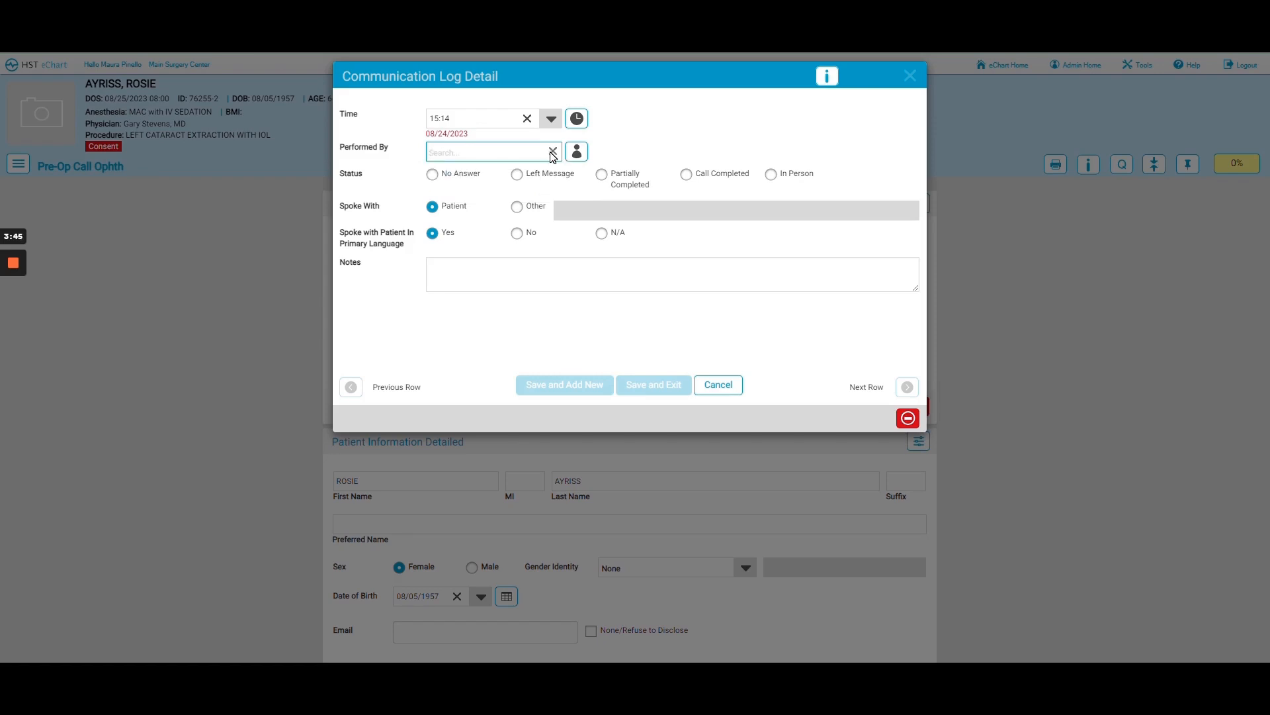
click(576, 152)
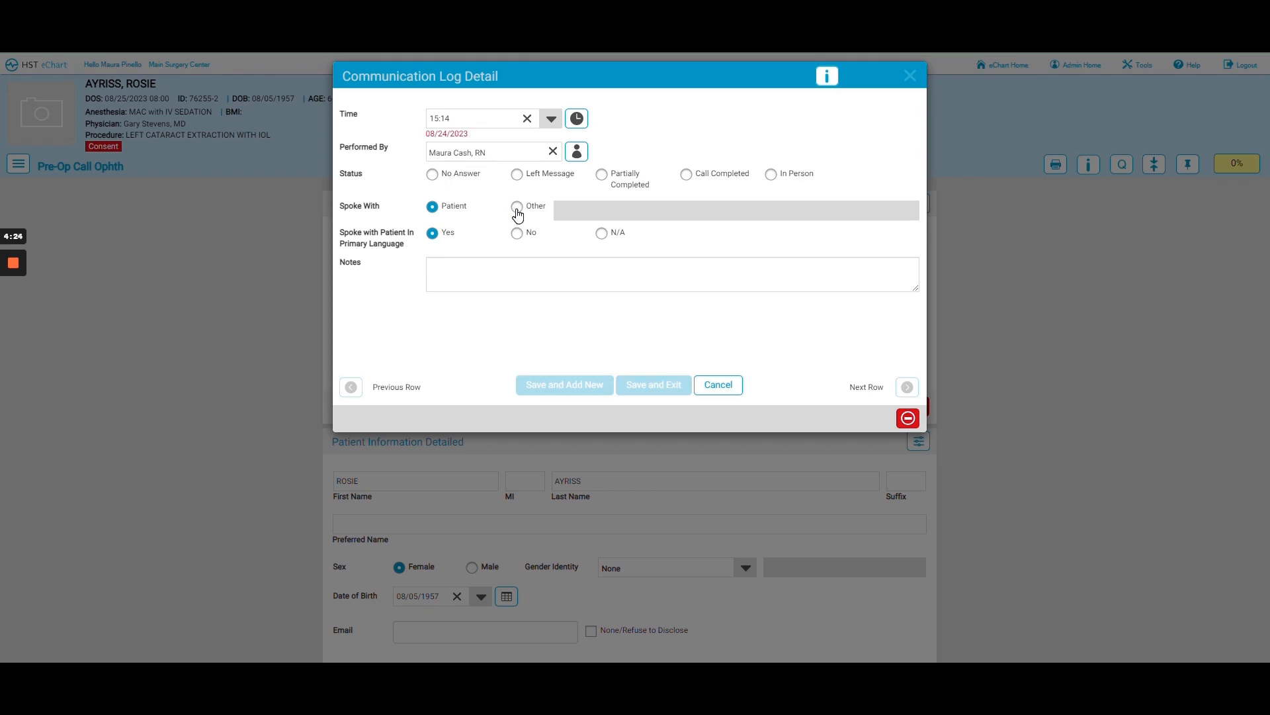
- Set Spoke With to Patient and the call status to Call Completed
click(517, 210)
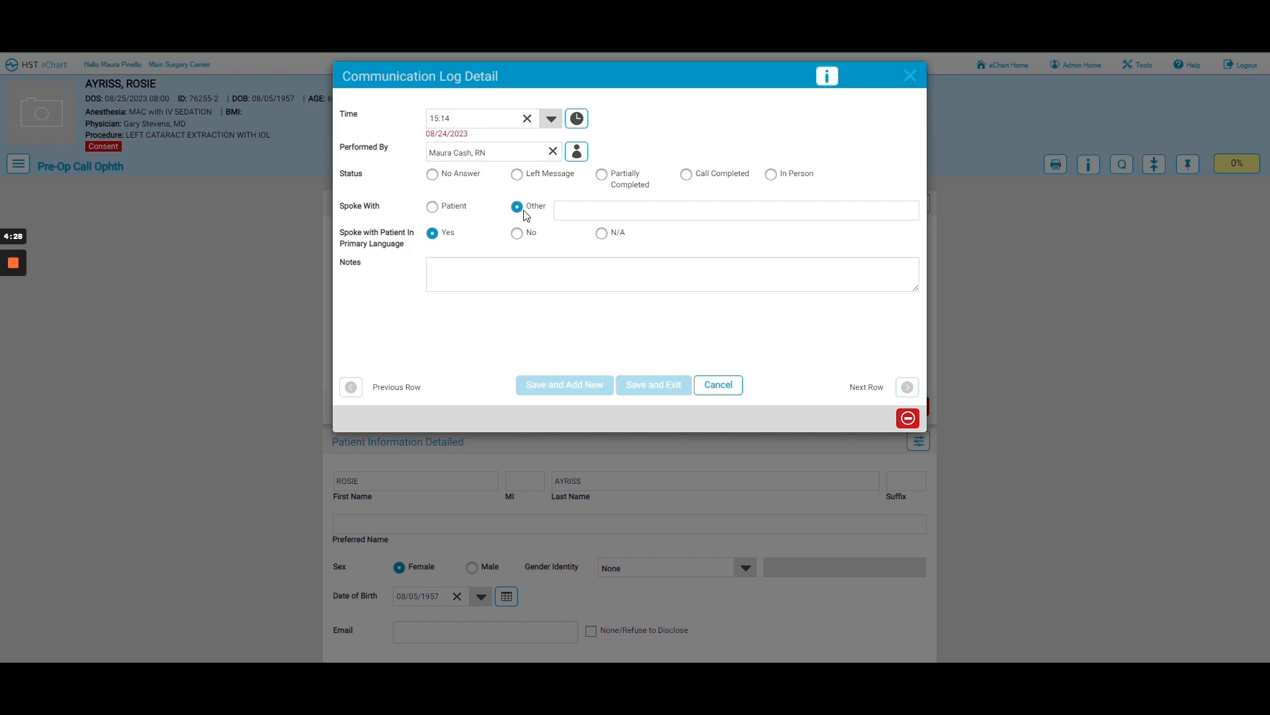
click(432, 206)
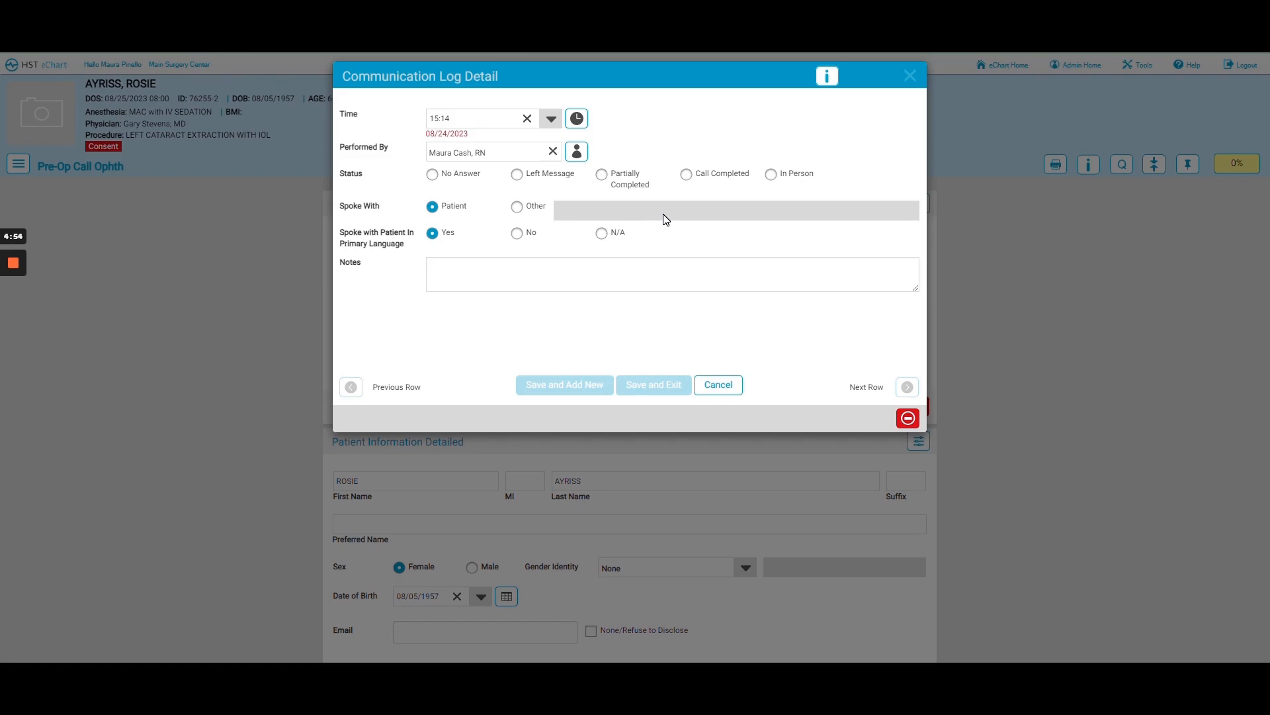
click(688, 175)
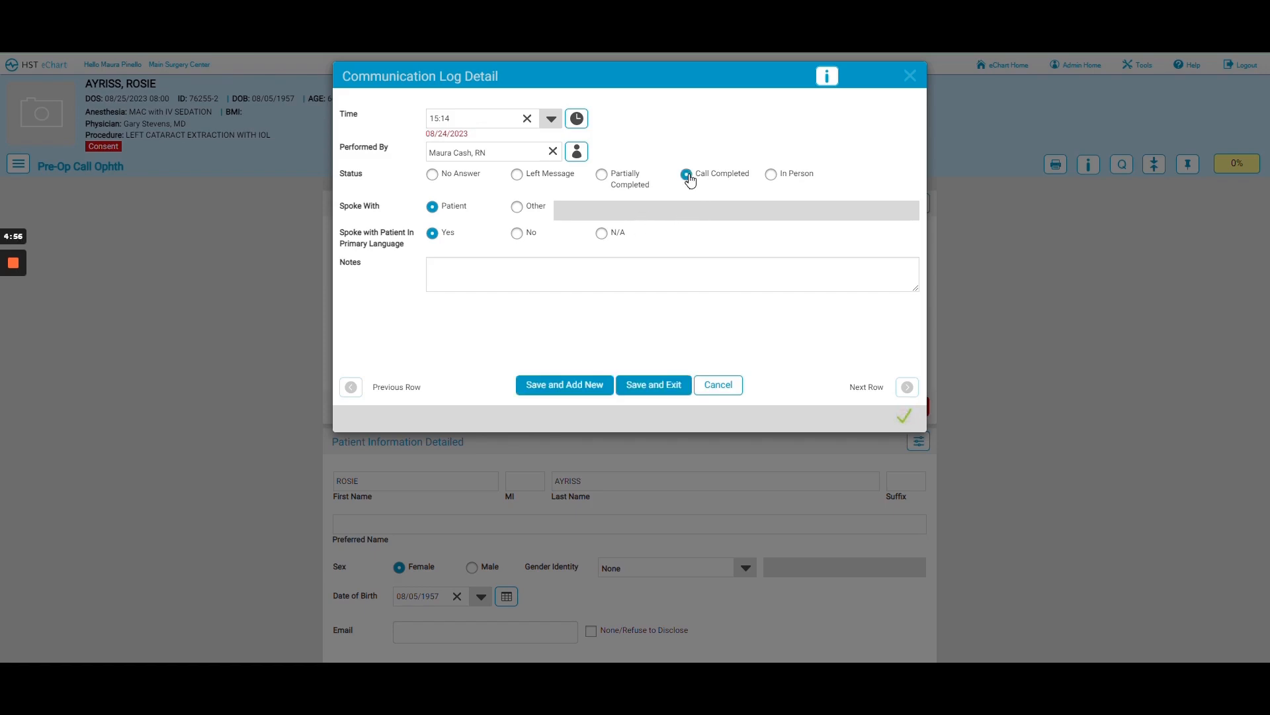
- Save the call entry, logging one completed attempt and raising the form to 11%
click(658, 390)
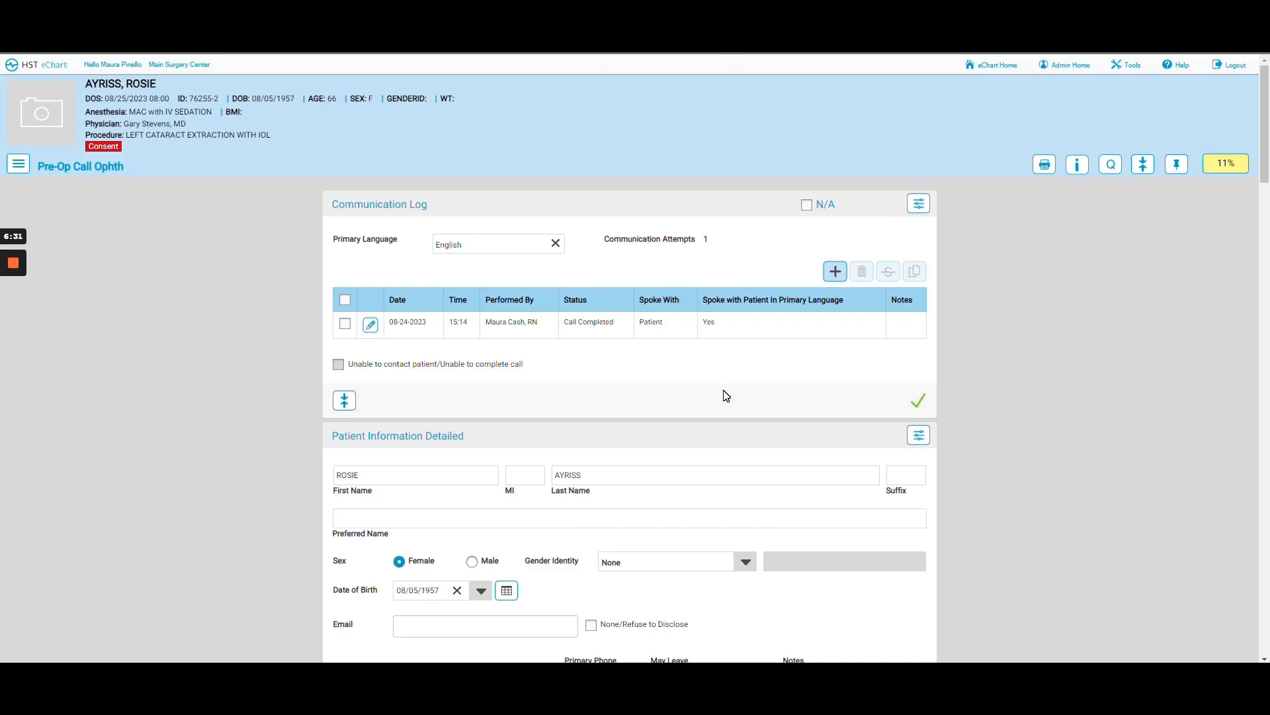
- Enter the patient's preferred name in Patient Information Detailed, bringing the form to 22%
scroll(726, 395, down, 2)
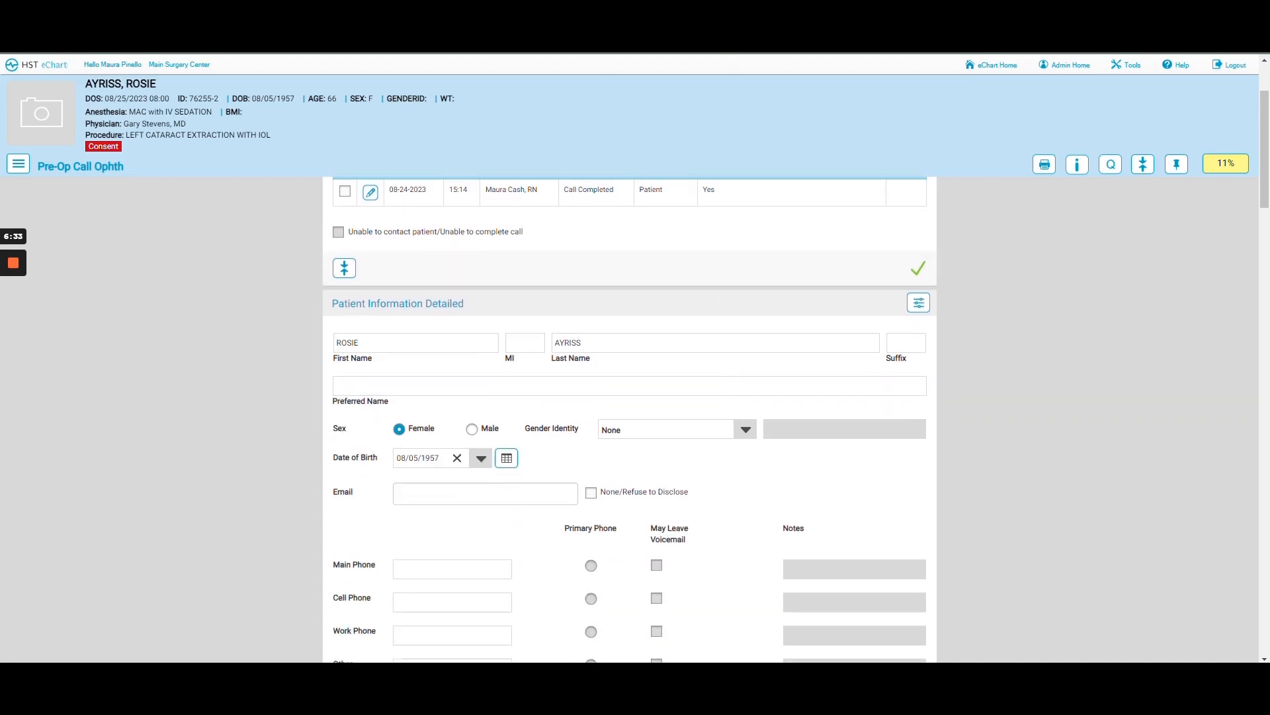
scroll(726, 395, down, 2)
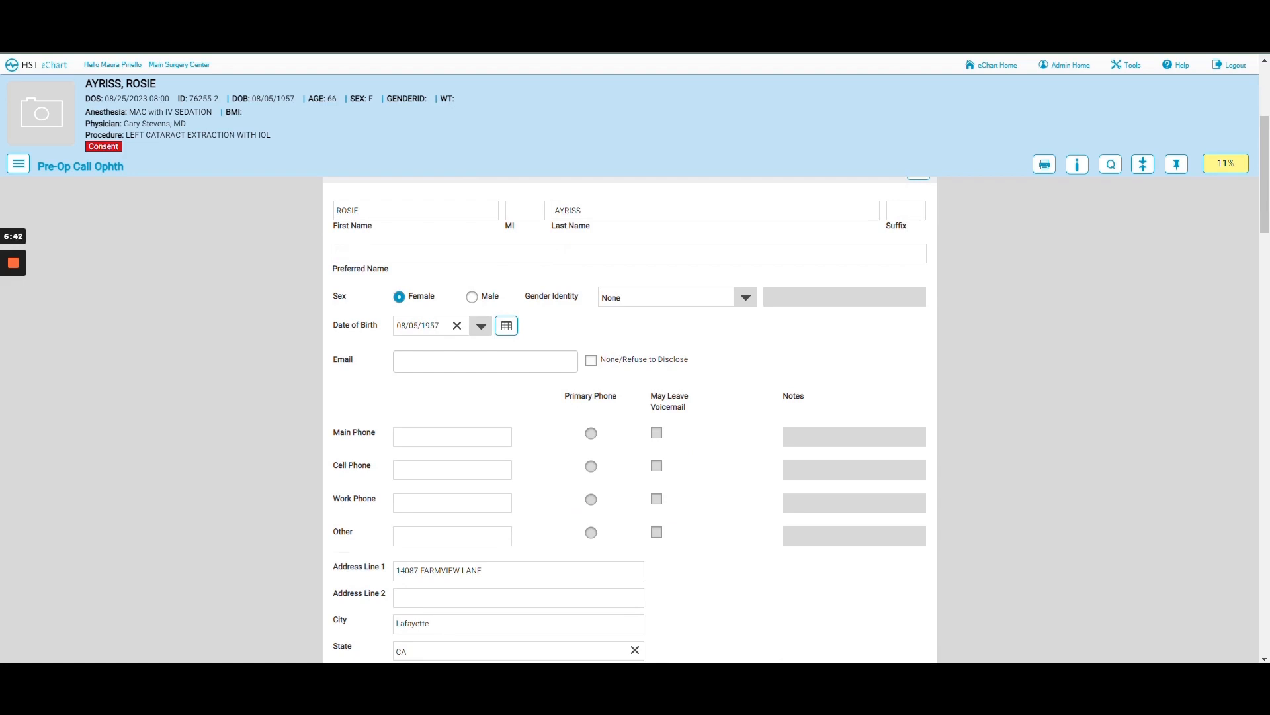
click(336, 253)
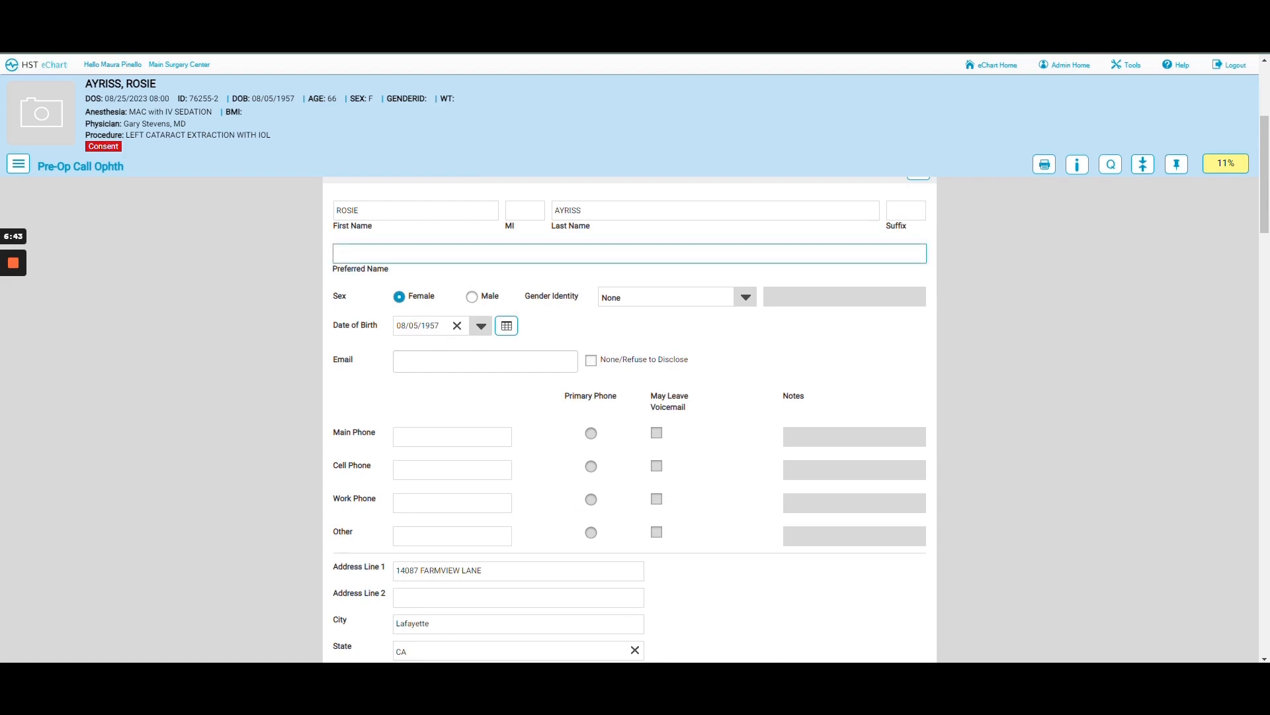
text(Rose)
click(492, 274)
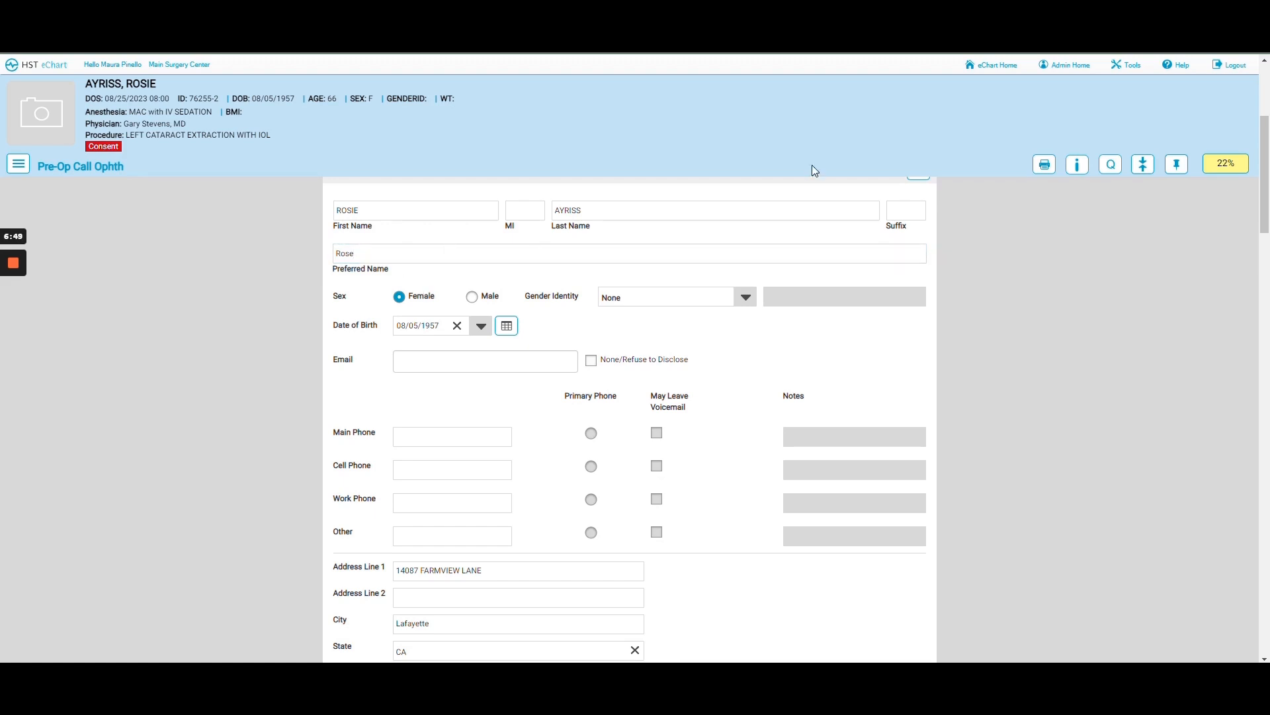
click(1077, 165)
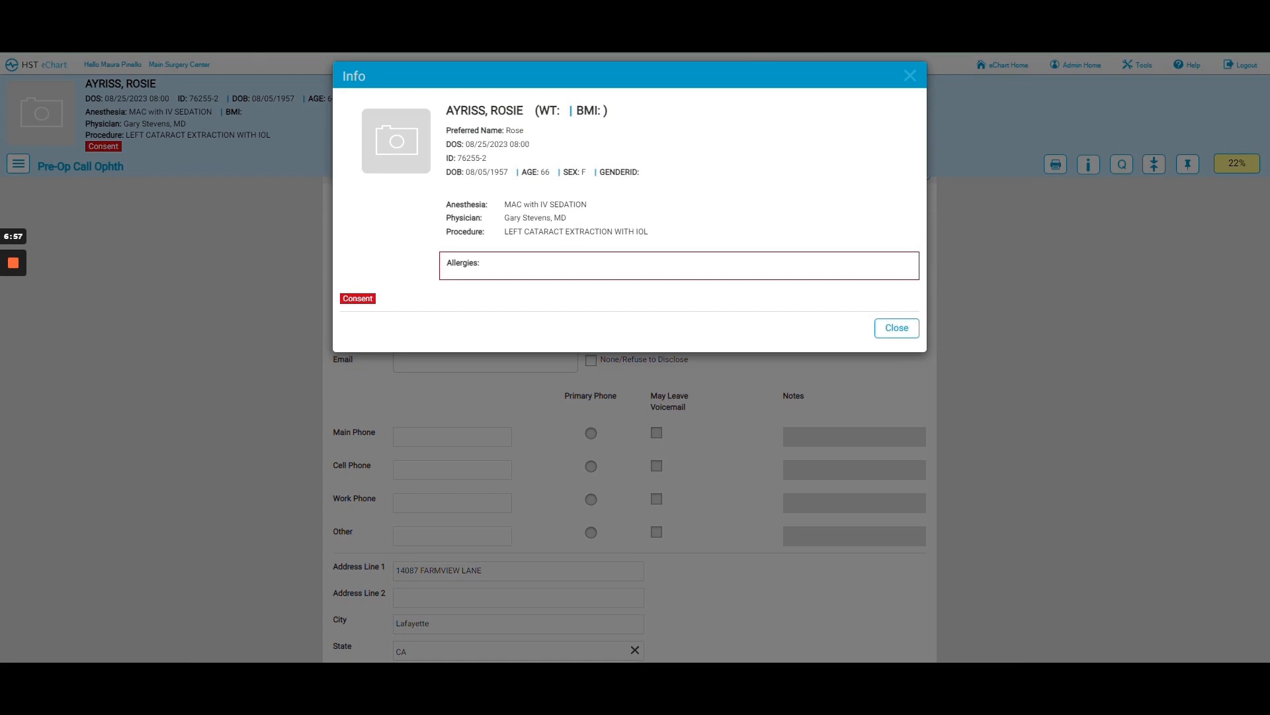
click(888, 334)
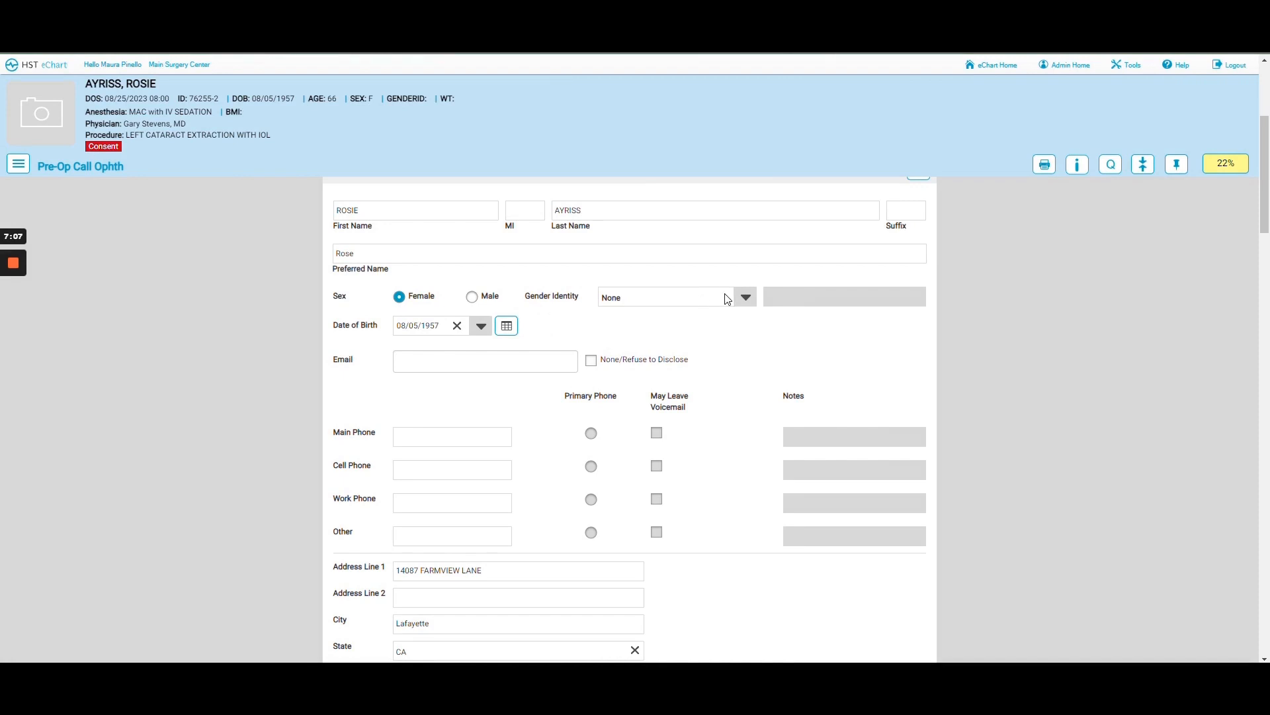
- Set the patient's Gender Identity to Female
click(746, 299)
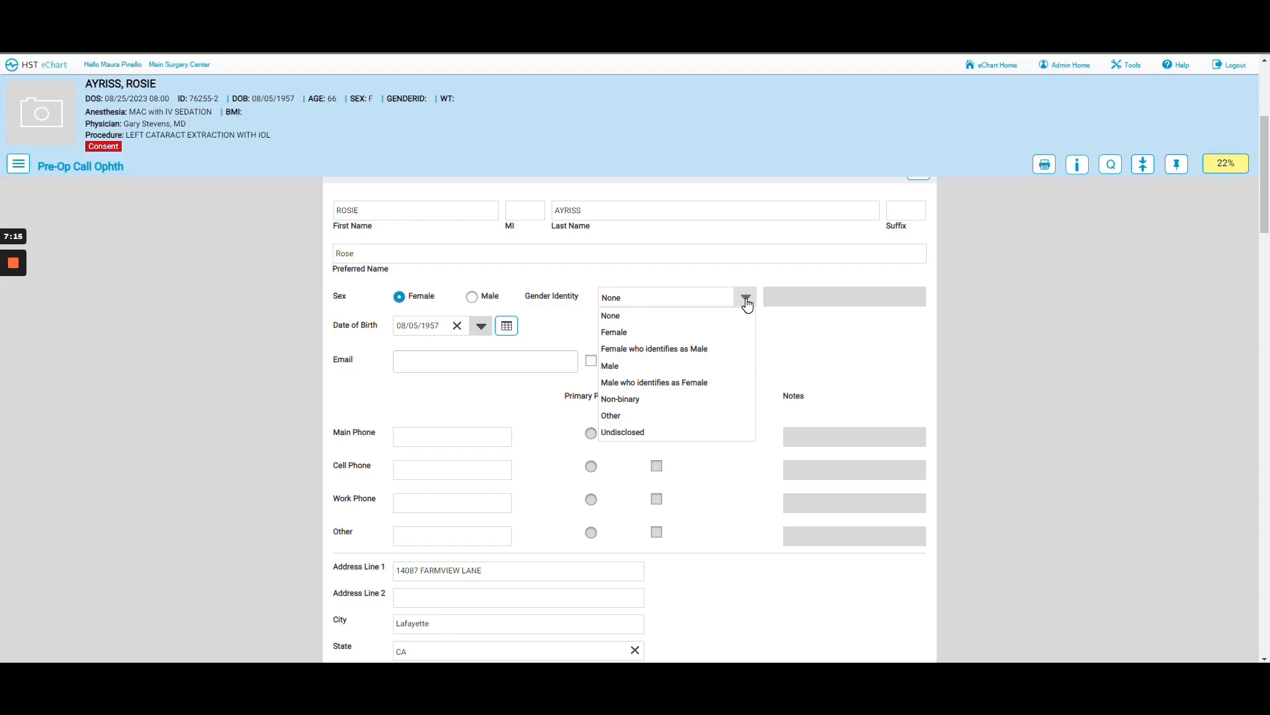
click(618, 336)
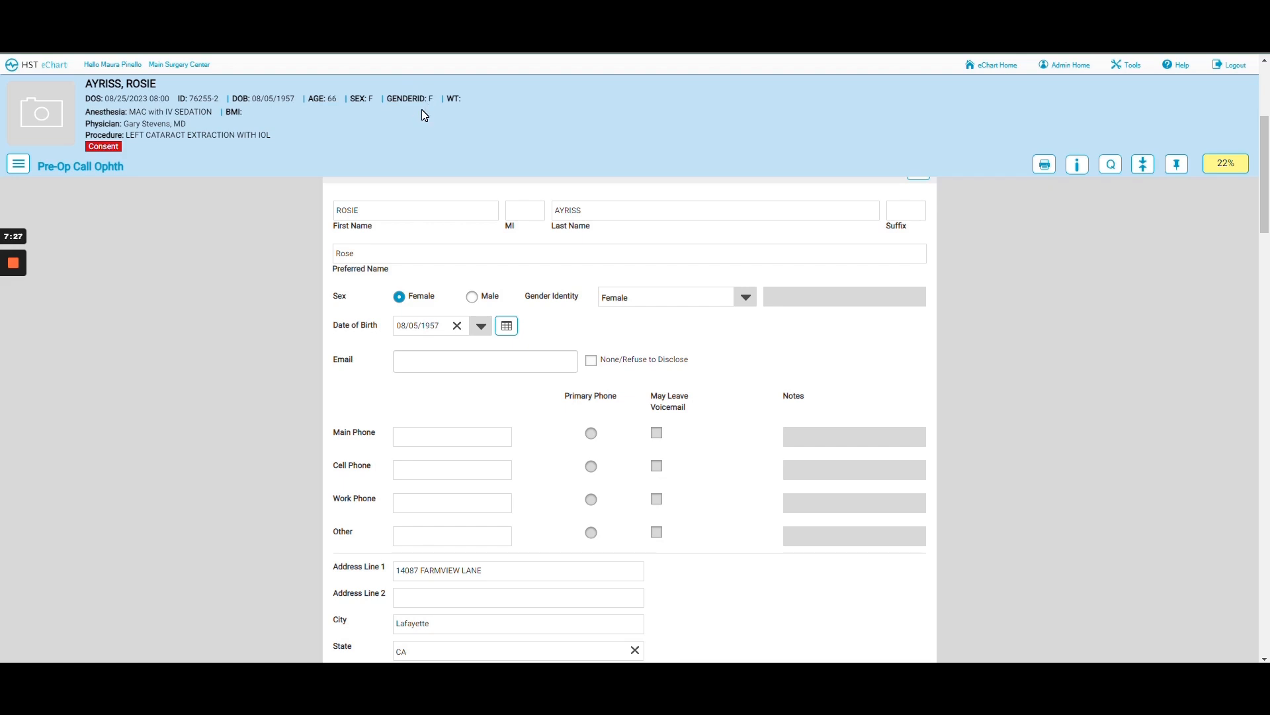
scroll(594, 140, down, 2)
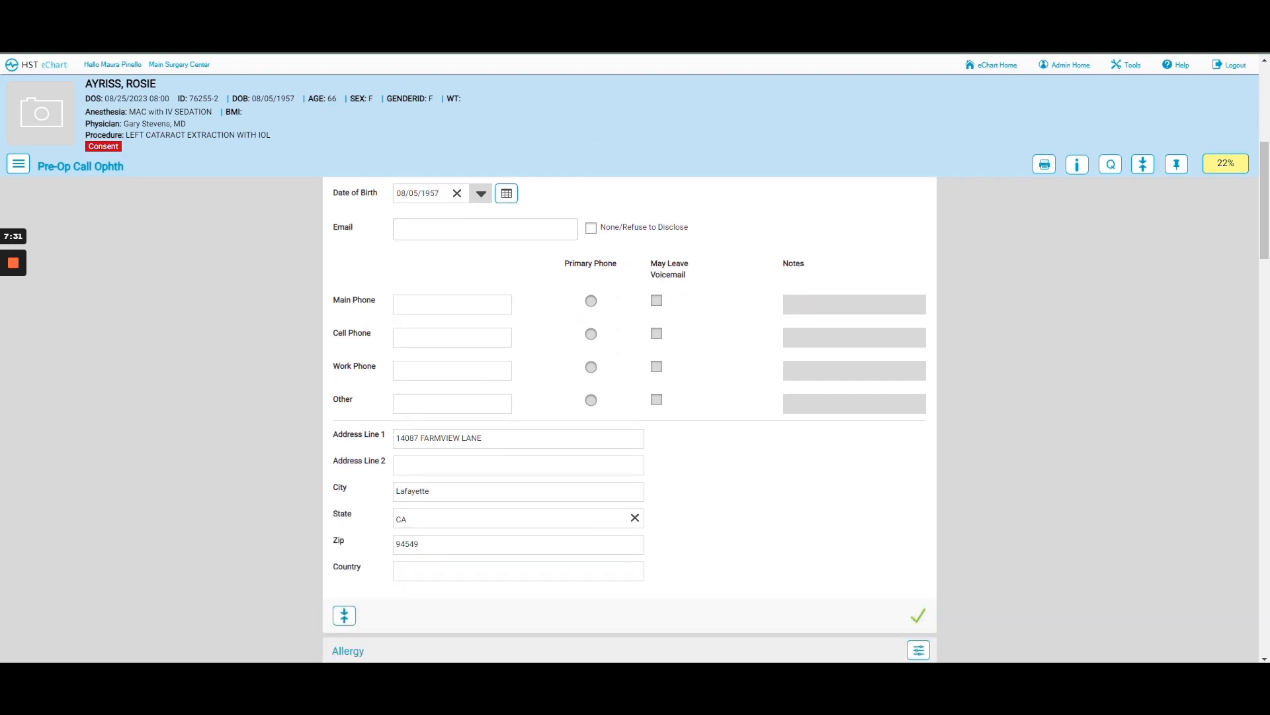
scroll(568, 250, up, 1)
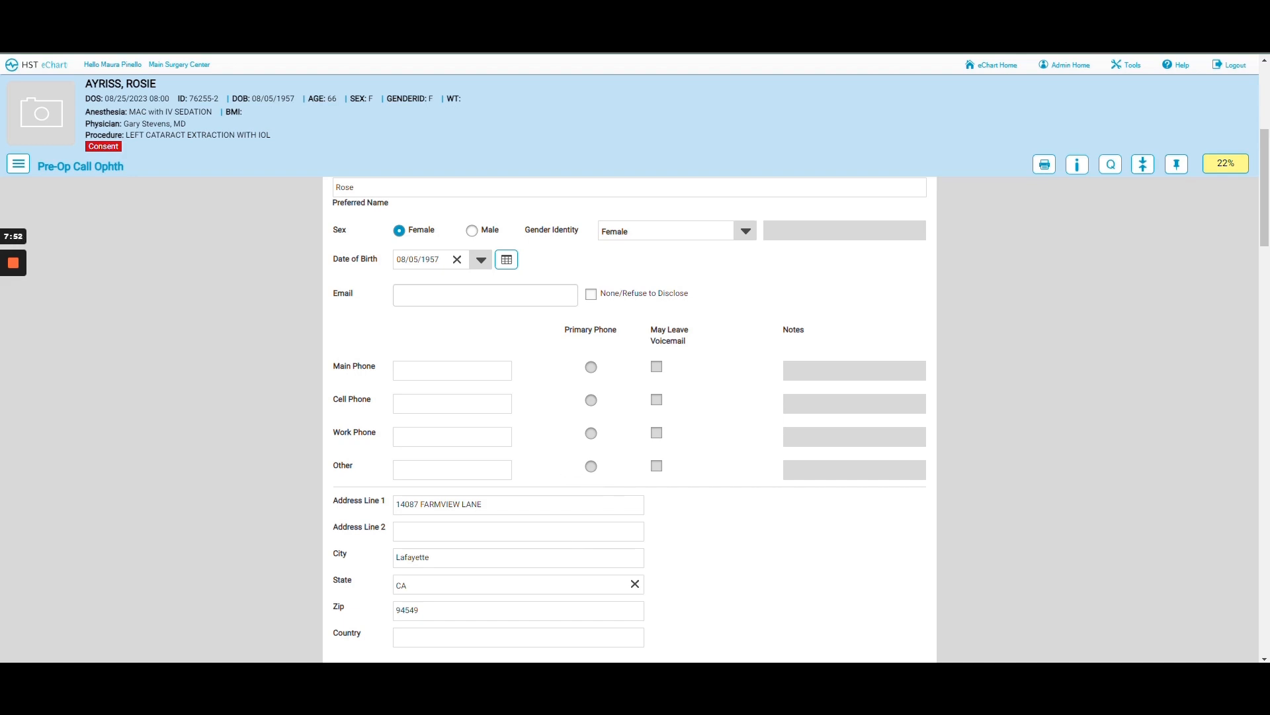
- Mark Email as None/Refuse to Disclose and begin entering the patient's cell phone number
click(402, 295)
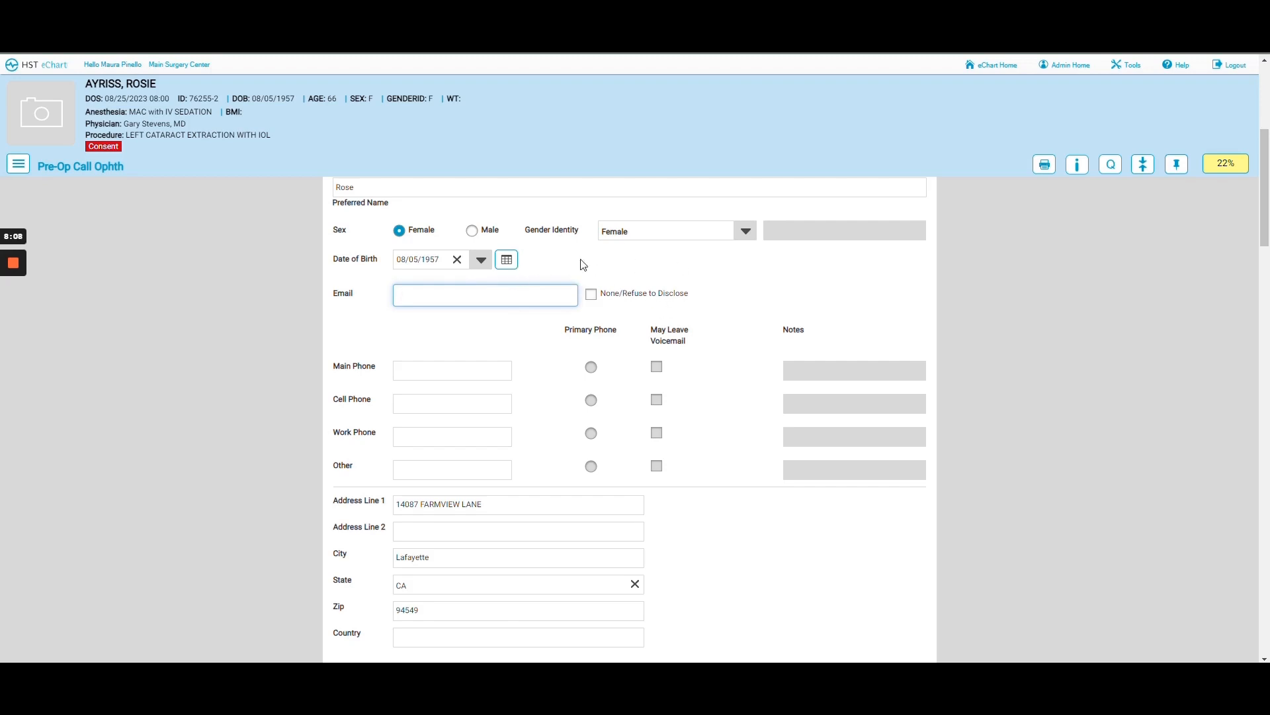
click(592, 296)
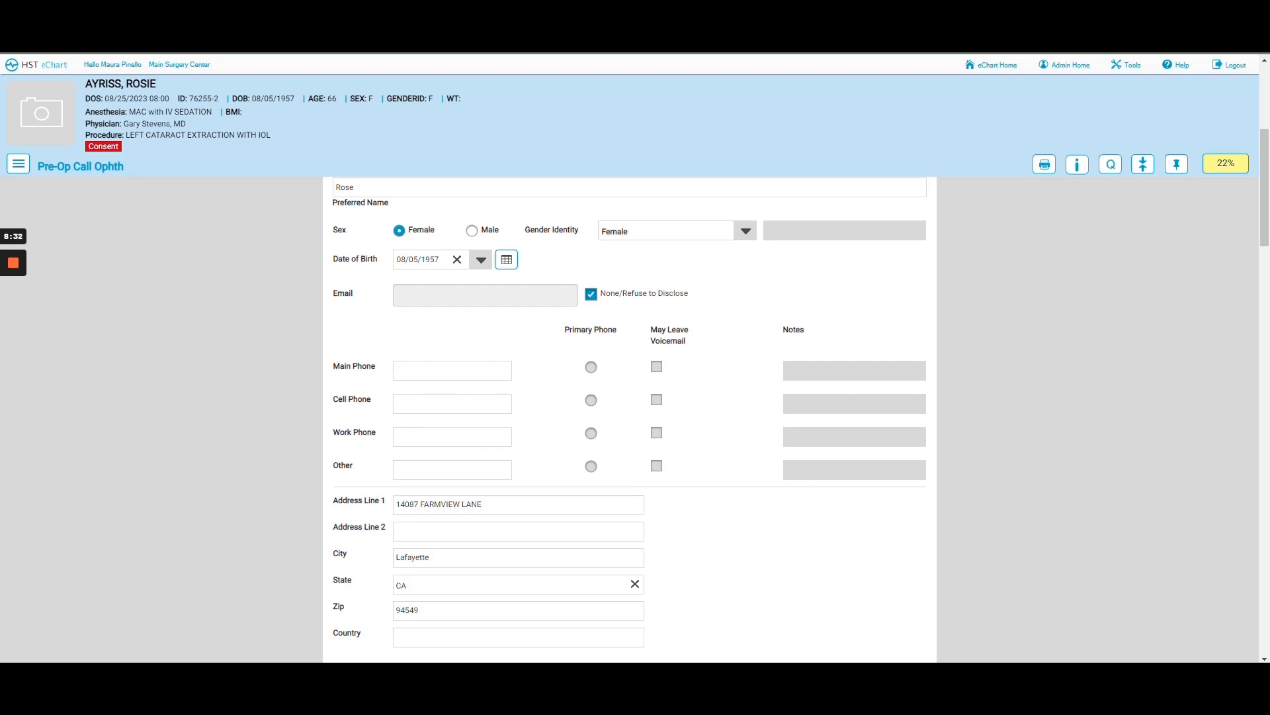
click(461, 401)
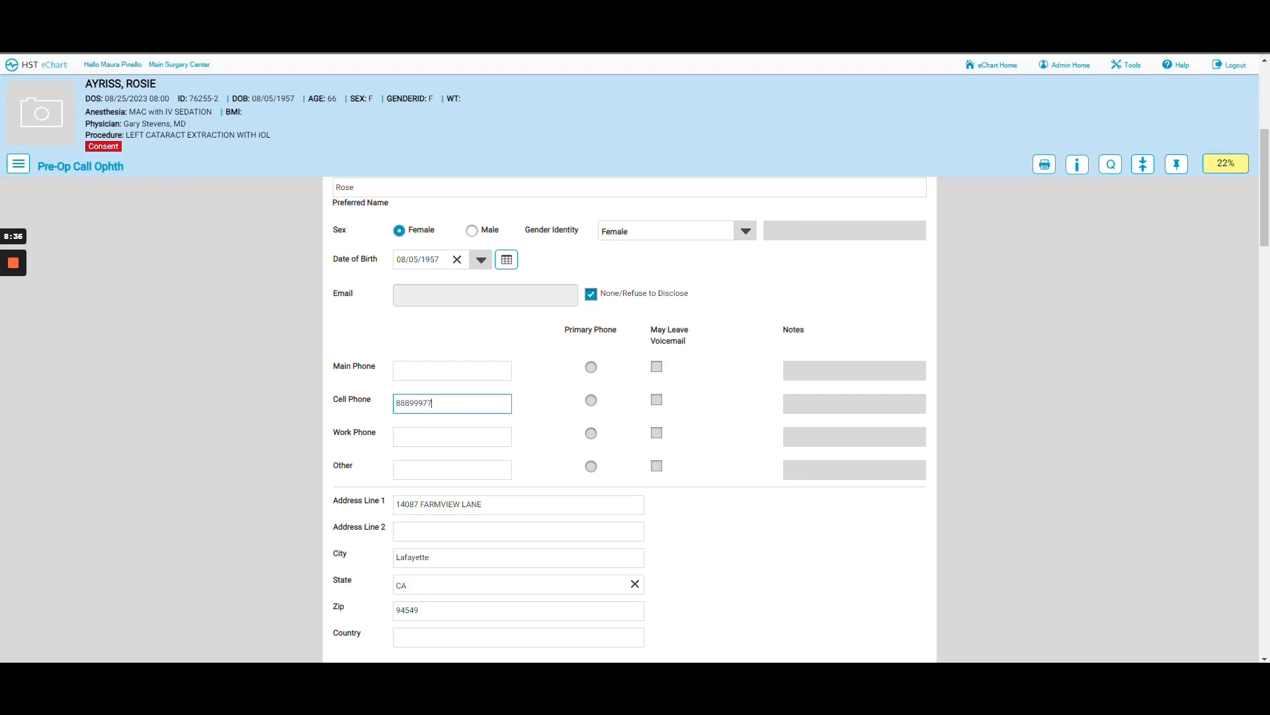
- Make the cell phone primary with voicemail allowed and the note 'husbands cell as well'
click(528, 383)
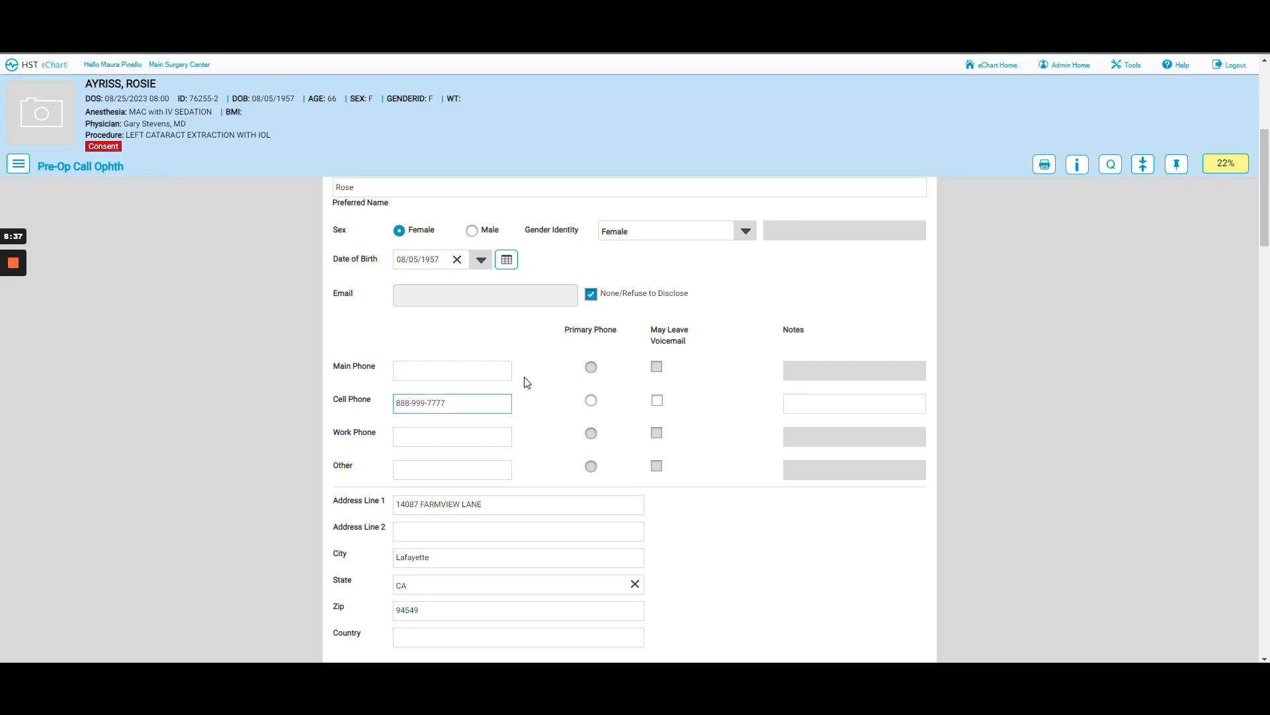
click(591, 400)
click(657, 402)
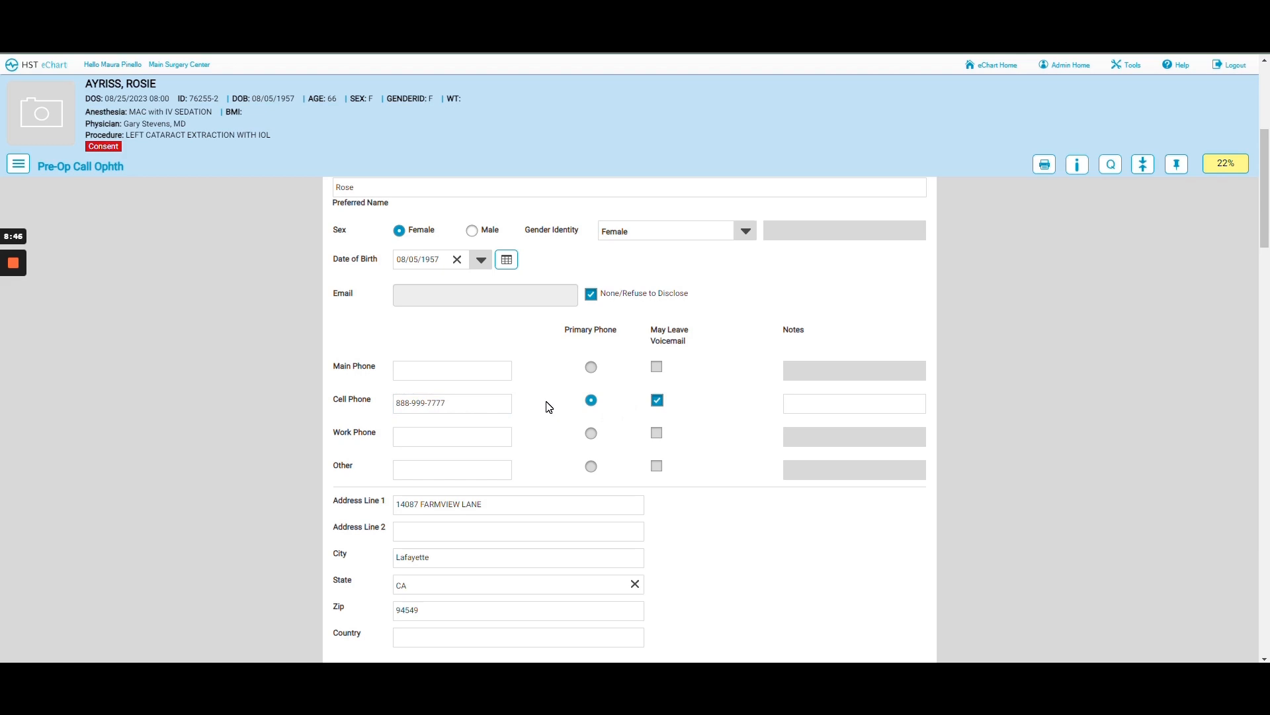
click(787, 404)
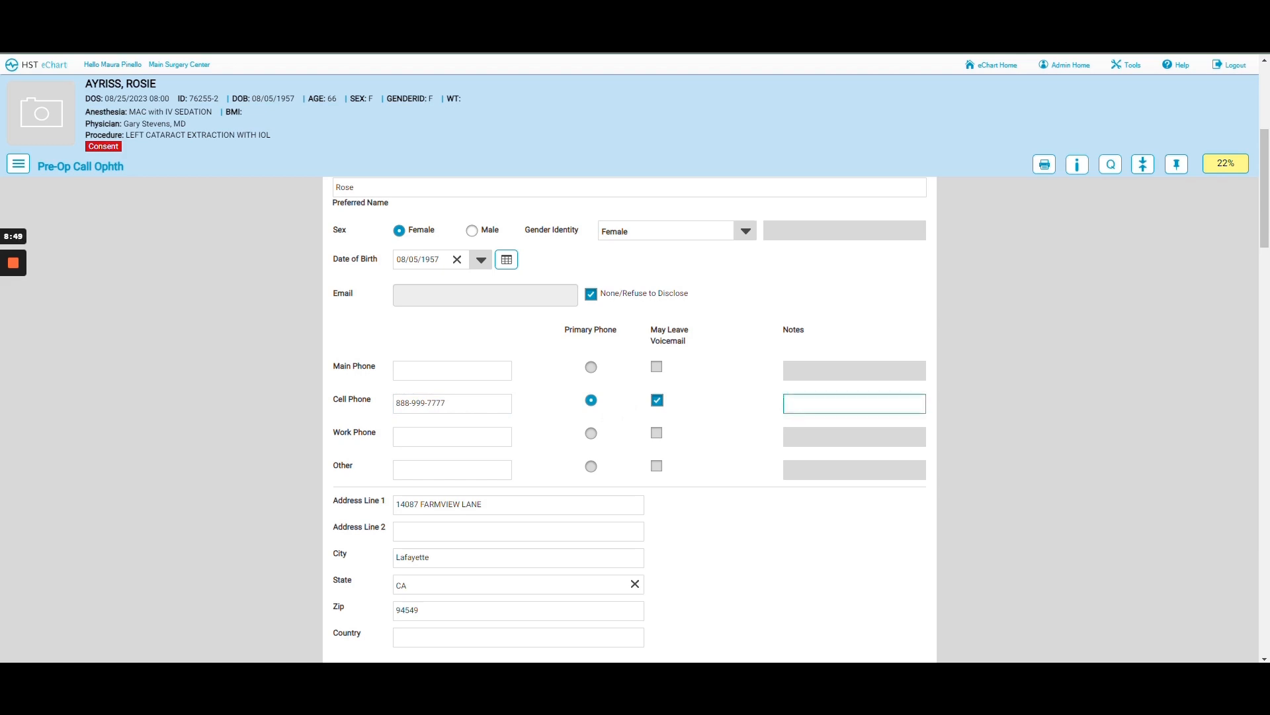
text(husbands cell as we)
- Scroll down the form to bring the empty Allergy section into view
scroll(722, 441, down, 3)
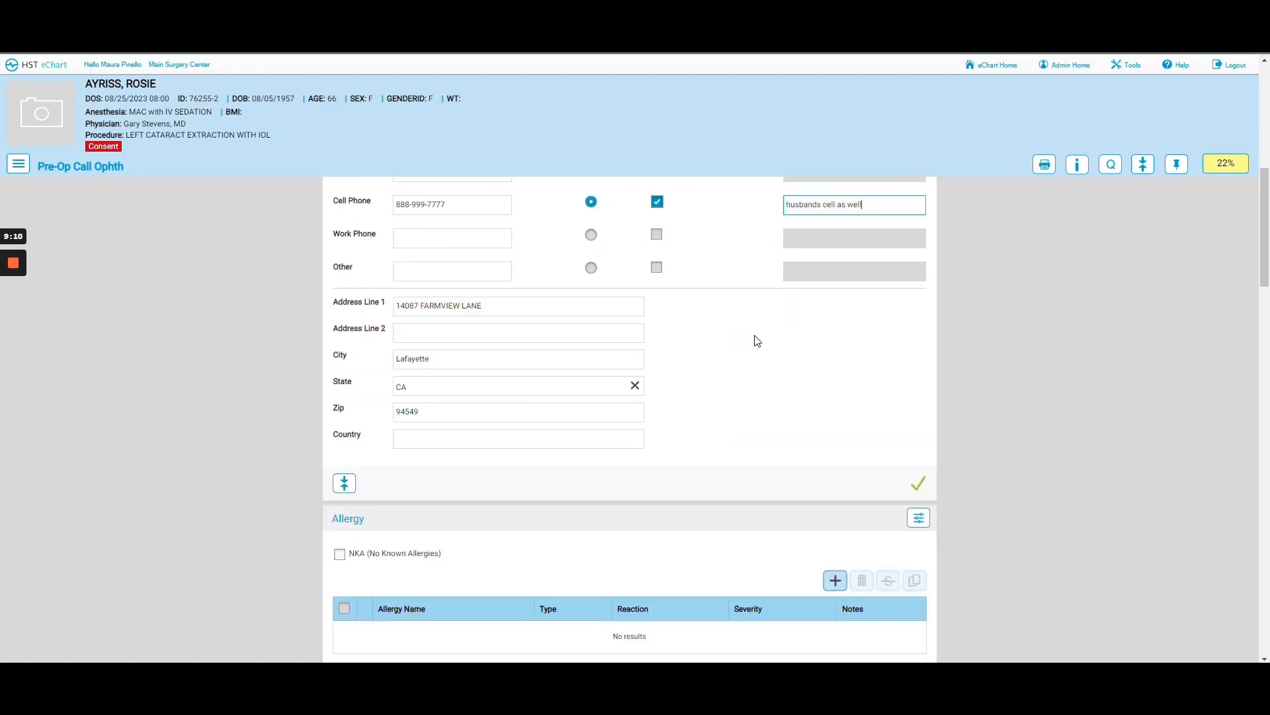
scroll(760, 341, down, 1)
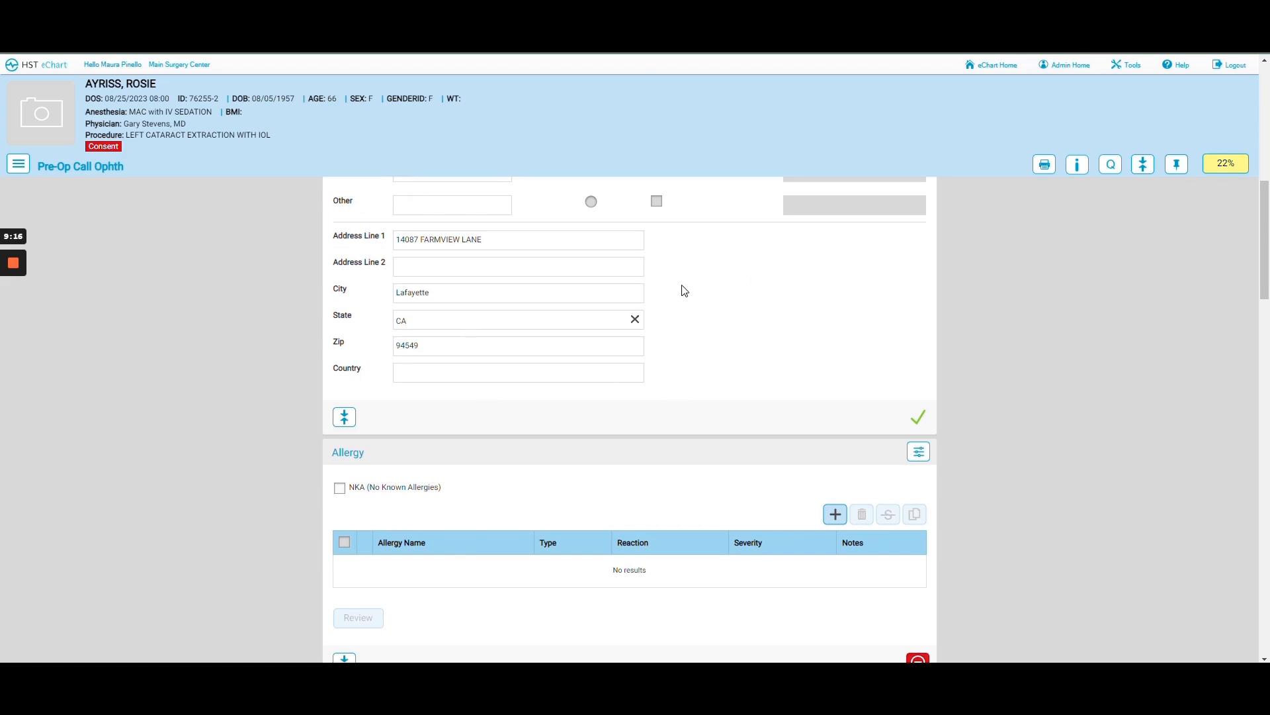
scroll(776, 286, down, 2)
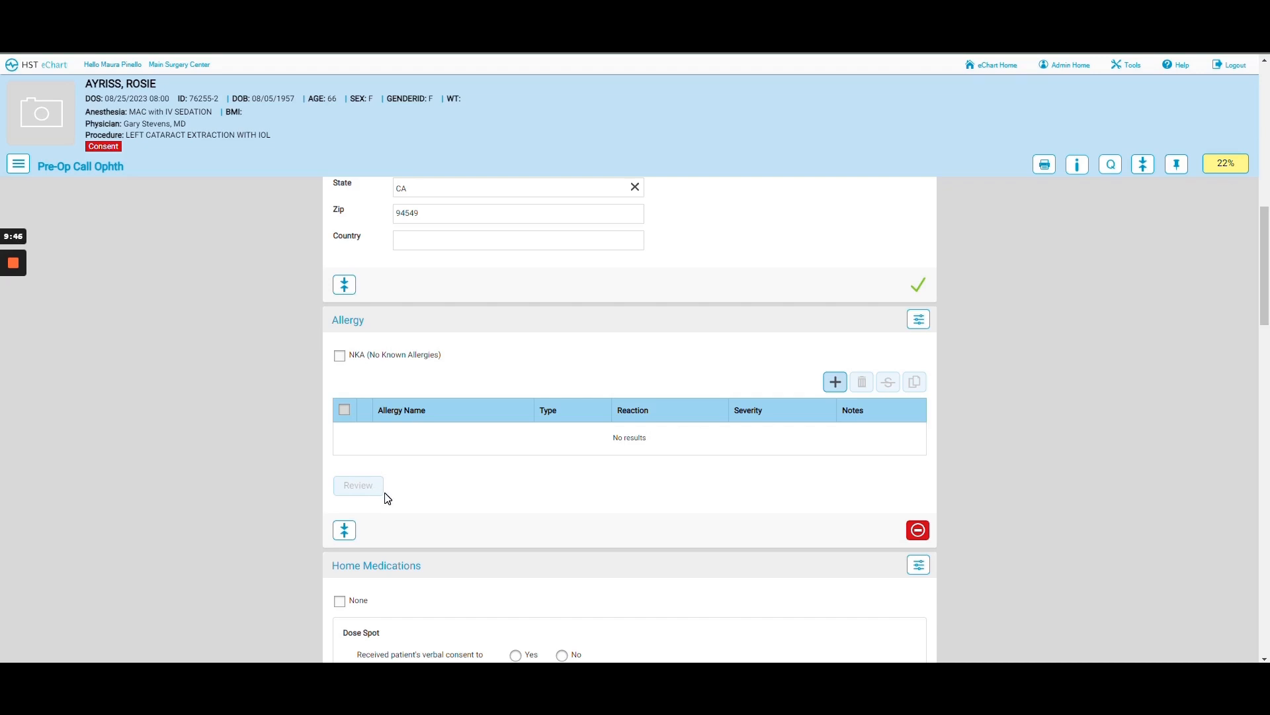
- Add a new allergy entry and choose Penicillin from the 'pen' name search
click(836, 384)
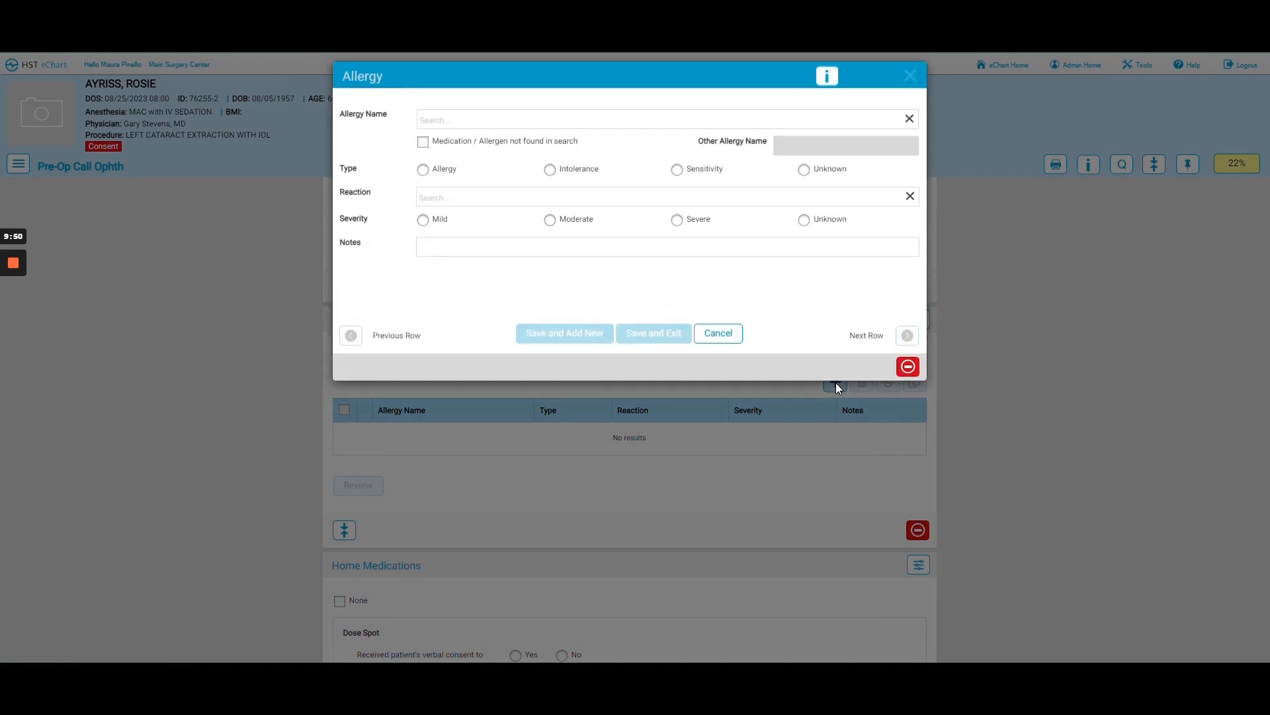
click(436, 120)
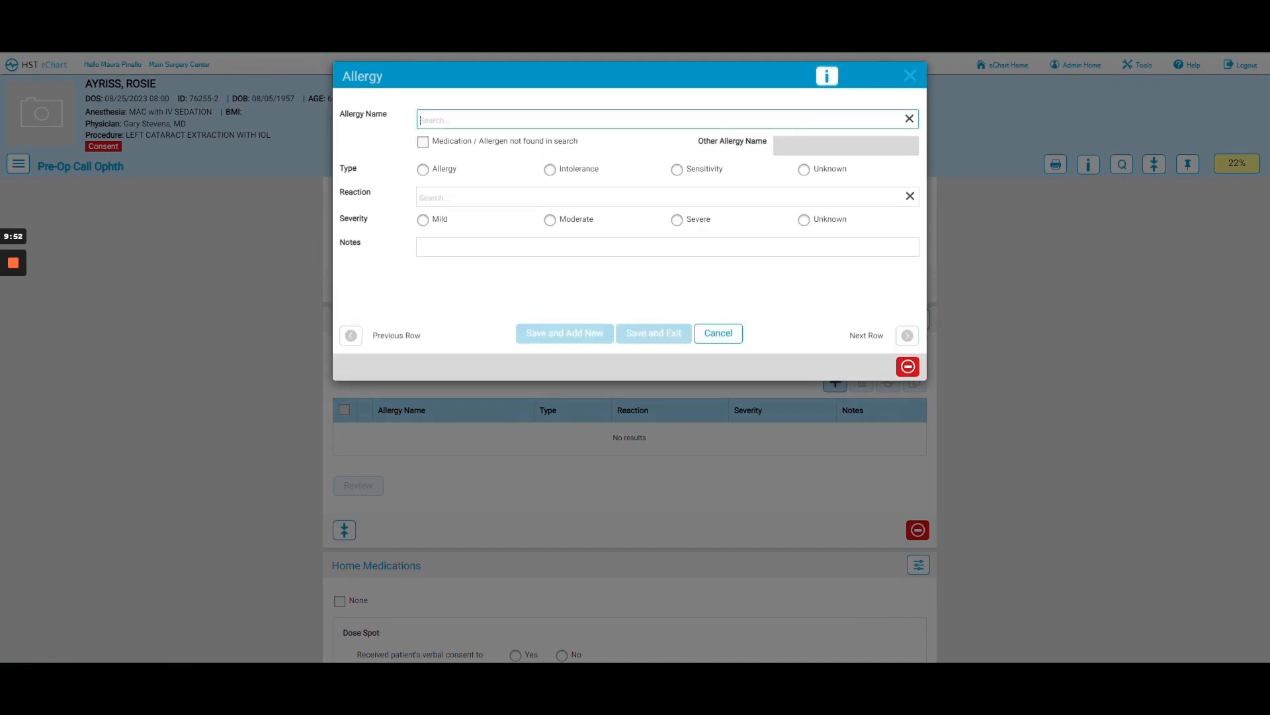
text(penn)
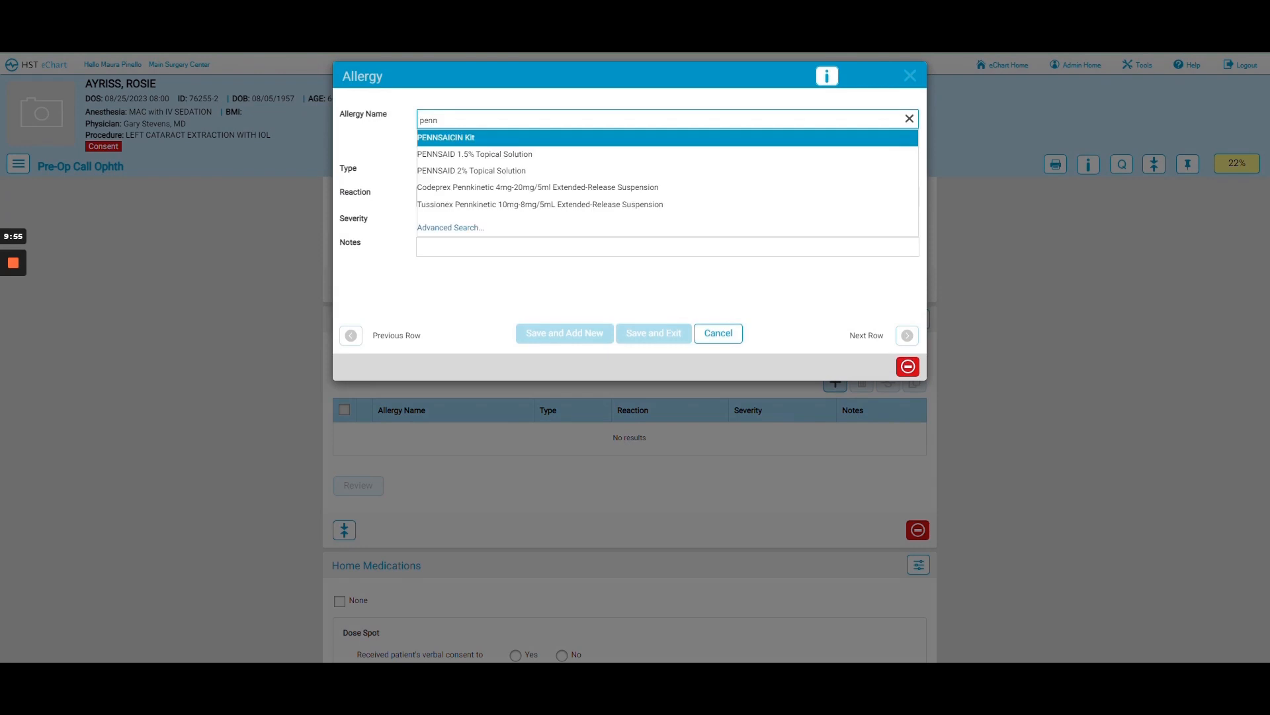
key(BackSpace)
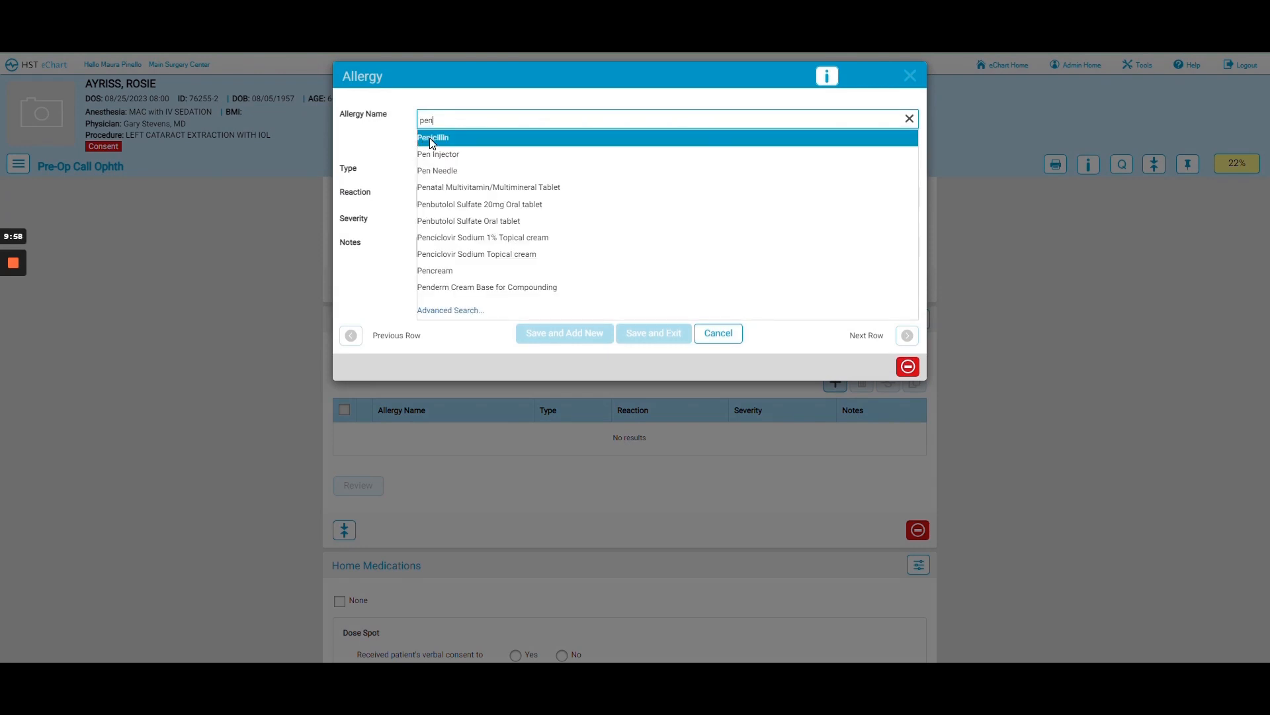
click(430, 141)
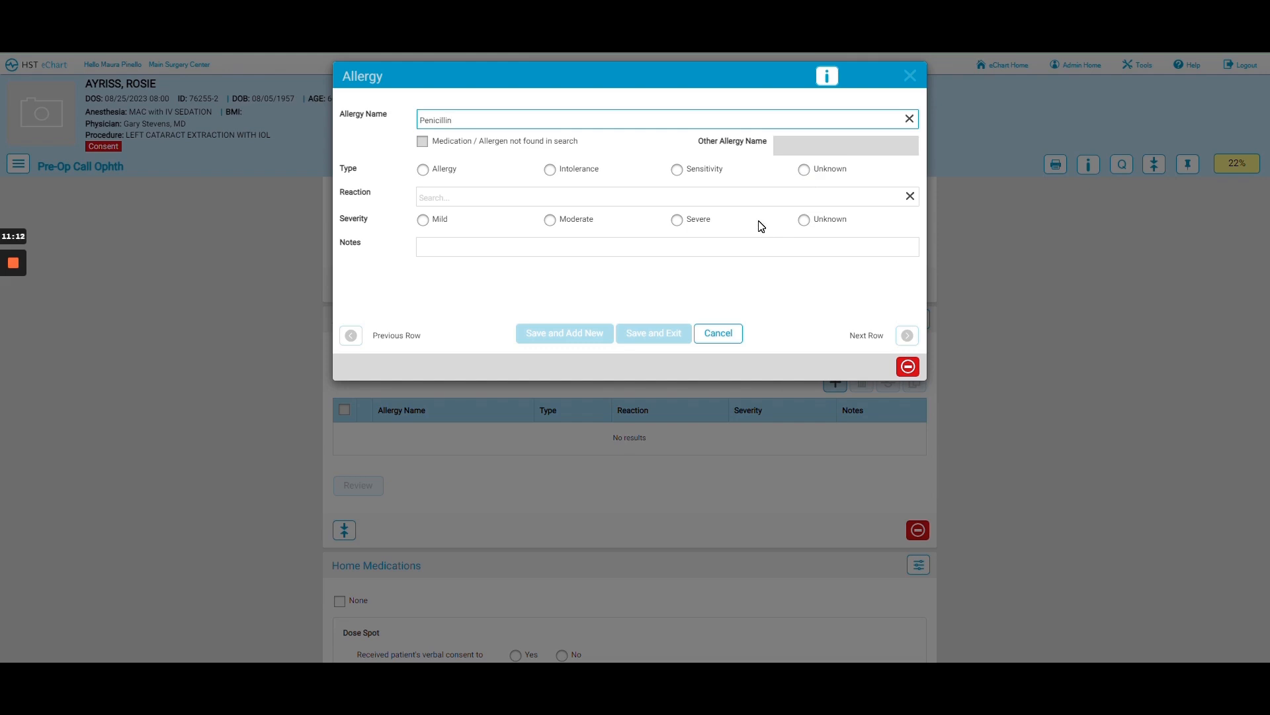
- Set type Allergy, reaction Rash and severity Moderate, then save the Penicillin entry
click(423, 170)
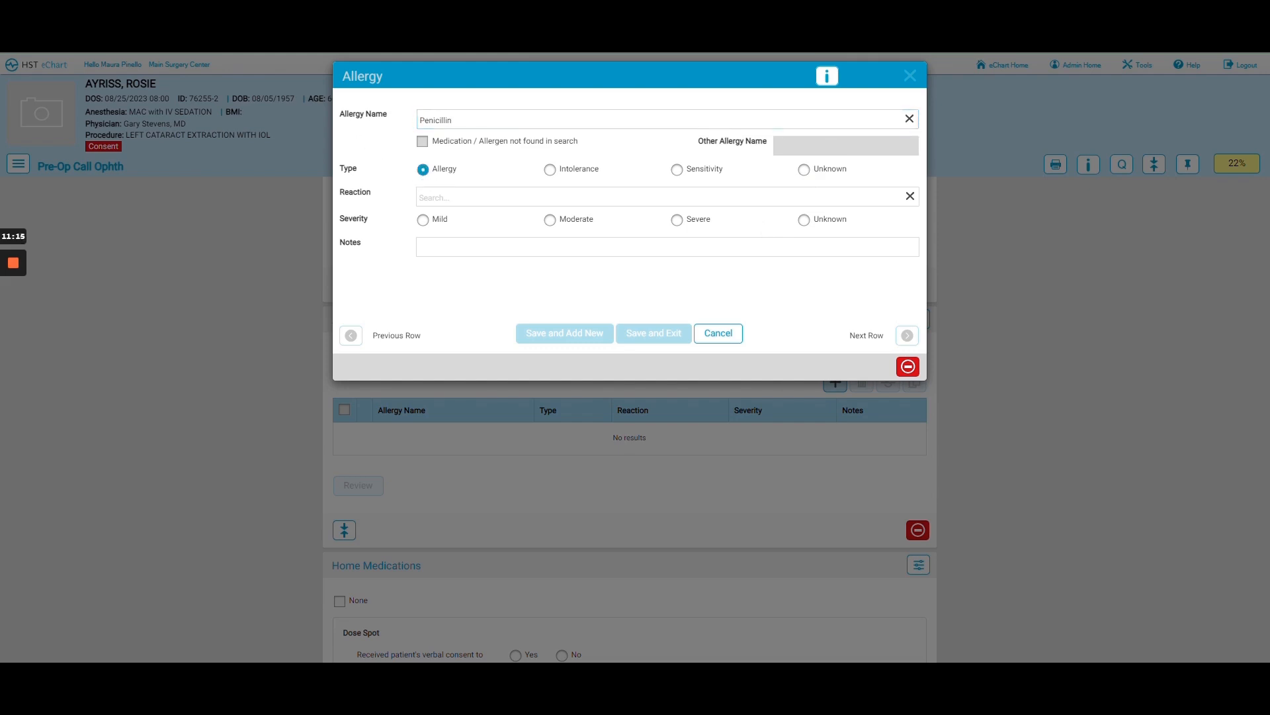
click(423, 197)
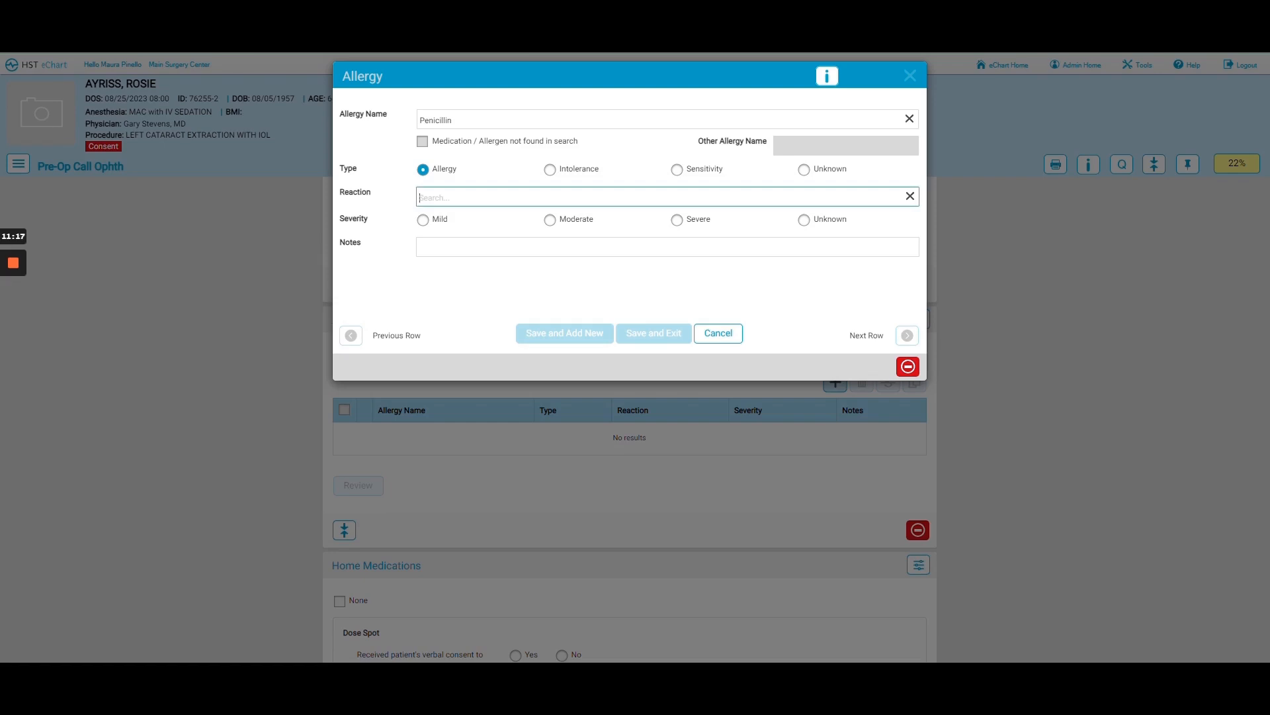
text(rash)
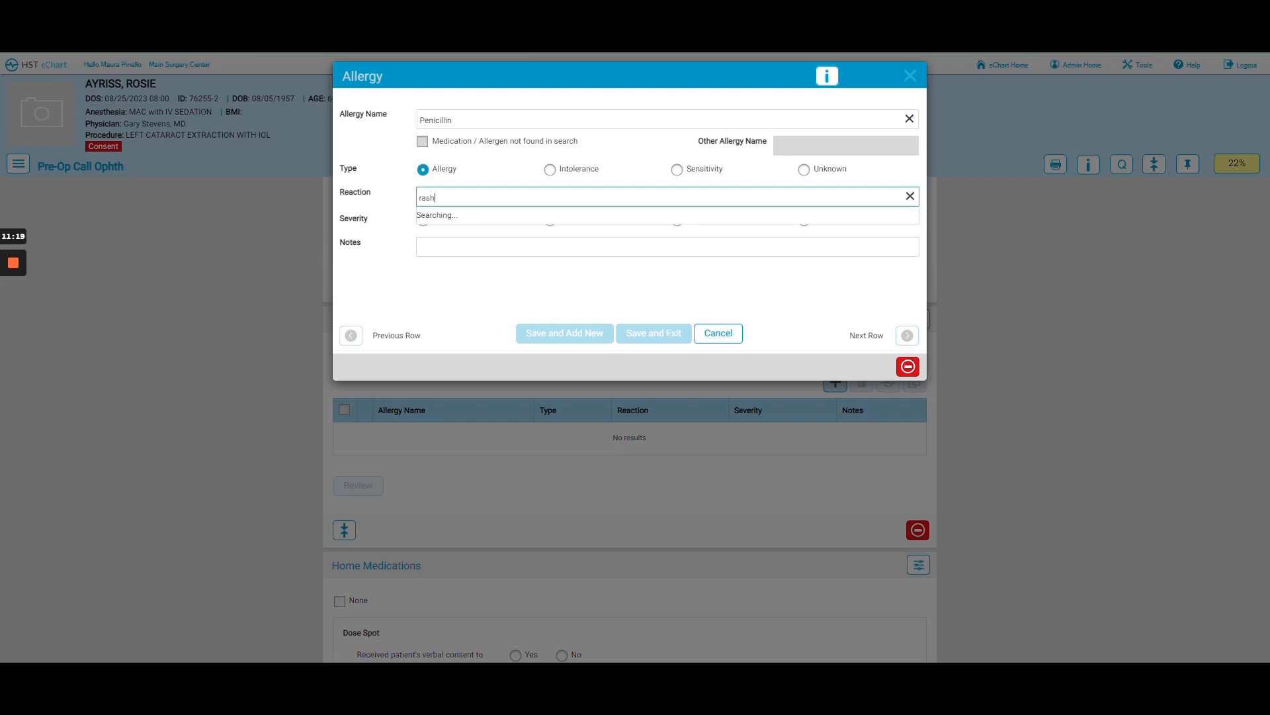
click(582, 217)
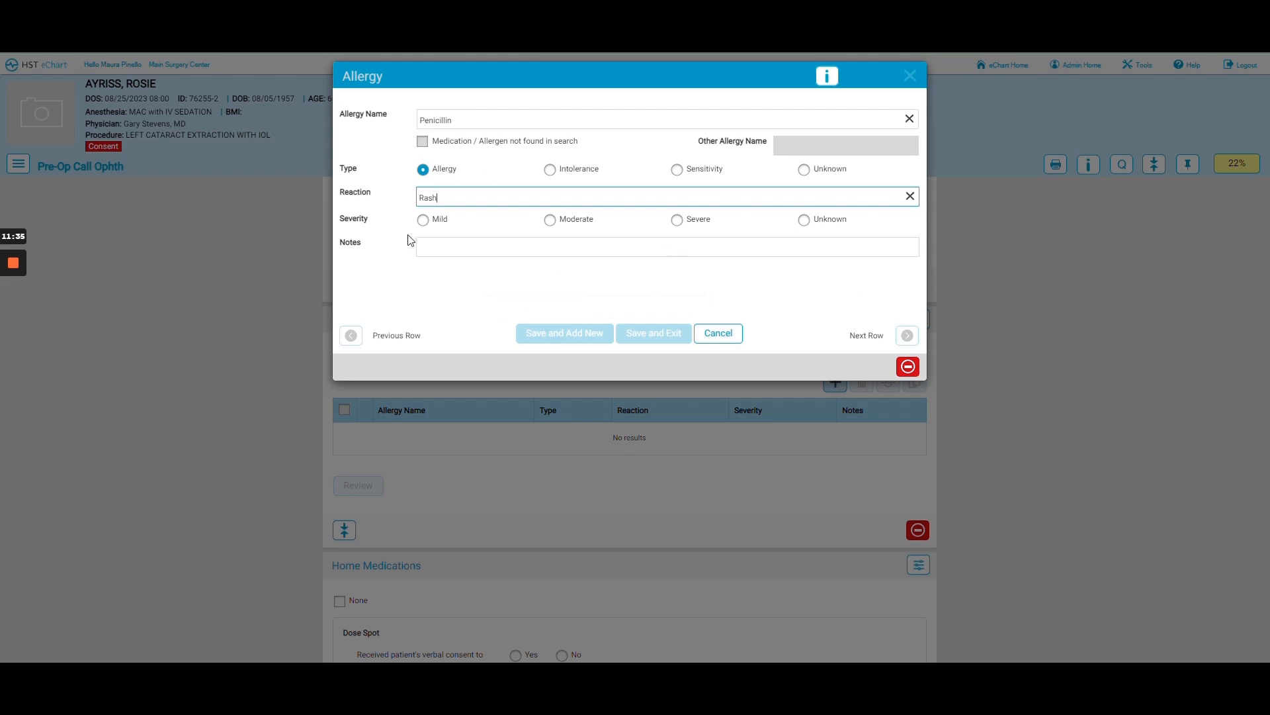
click(550, 221)
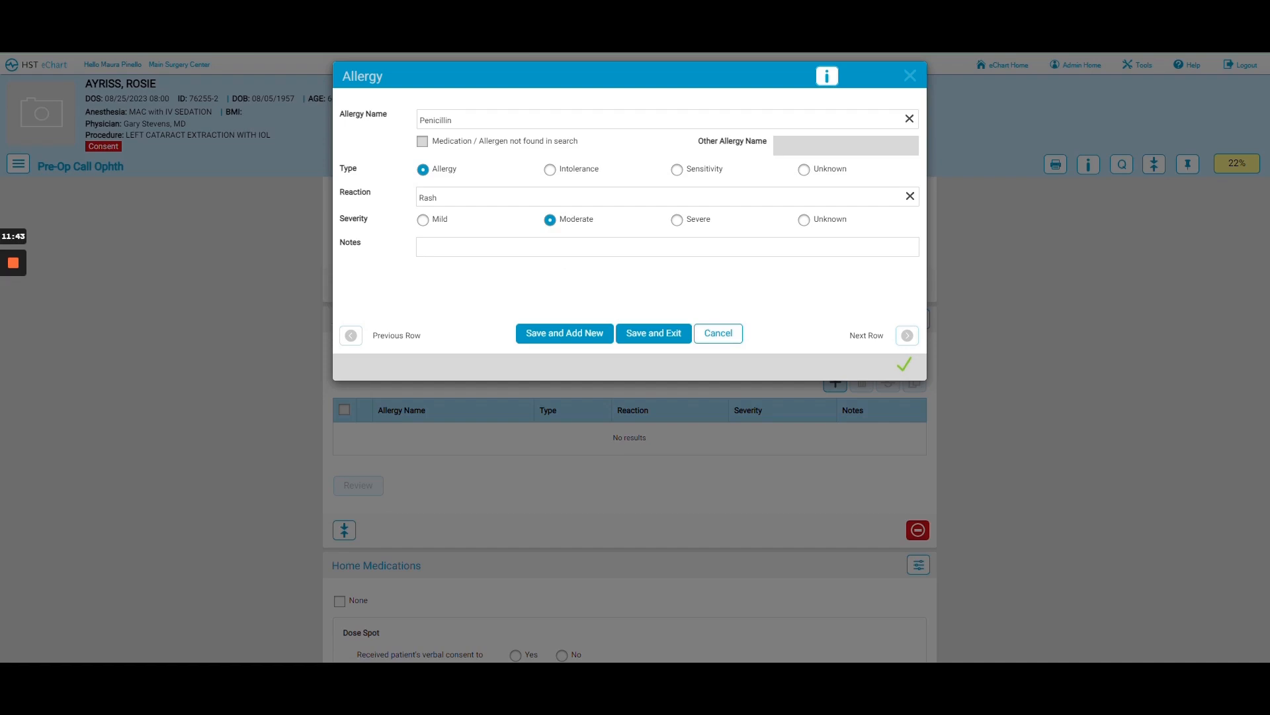
click(655, 334)
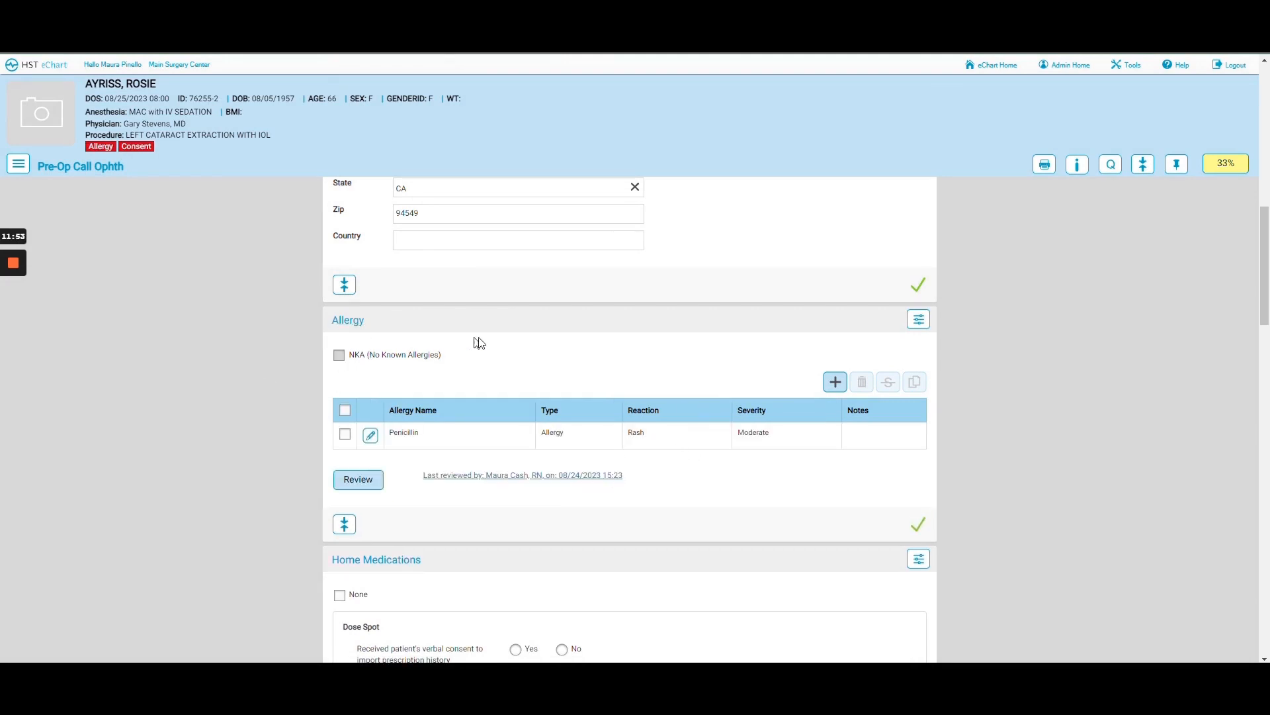
scroll(484, 346, down, 1)
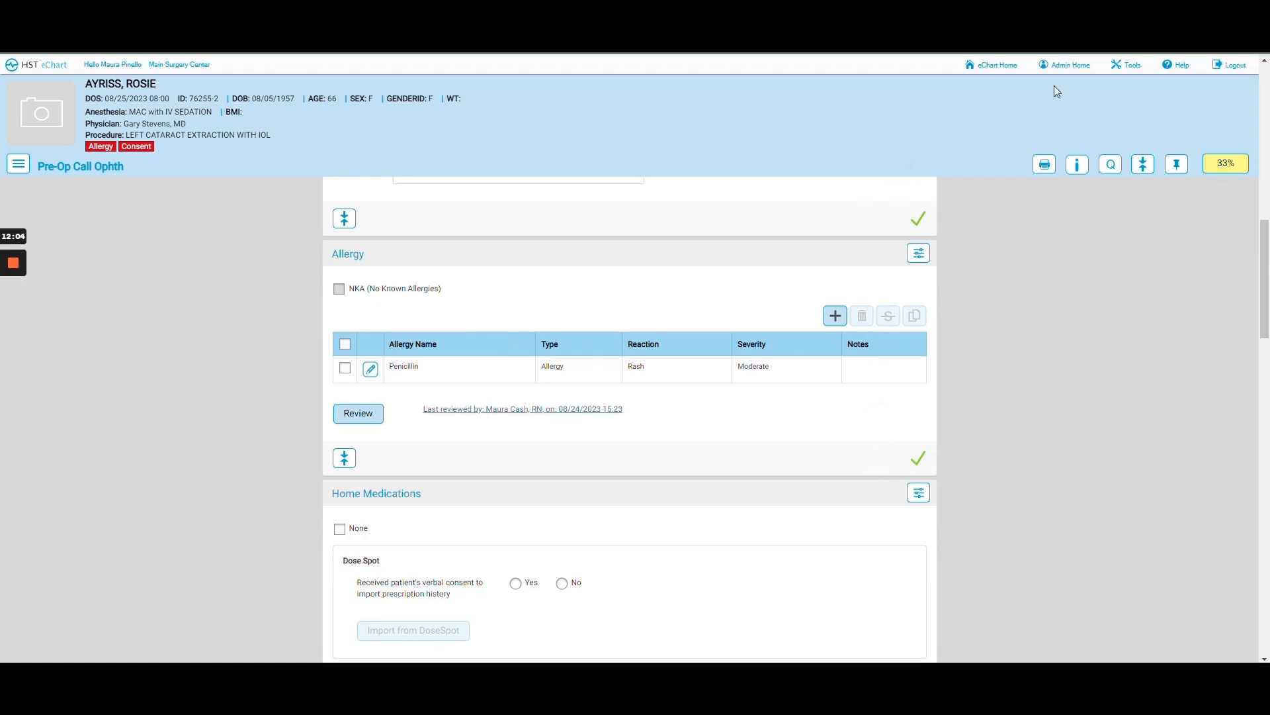
click(1239, 162)
scroll(548, 334, down, 1)
scroll(548, 331, down, 3)
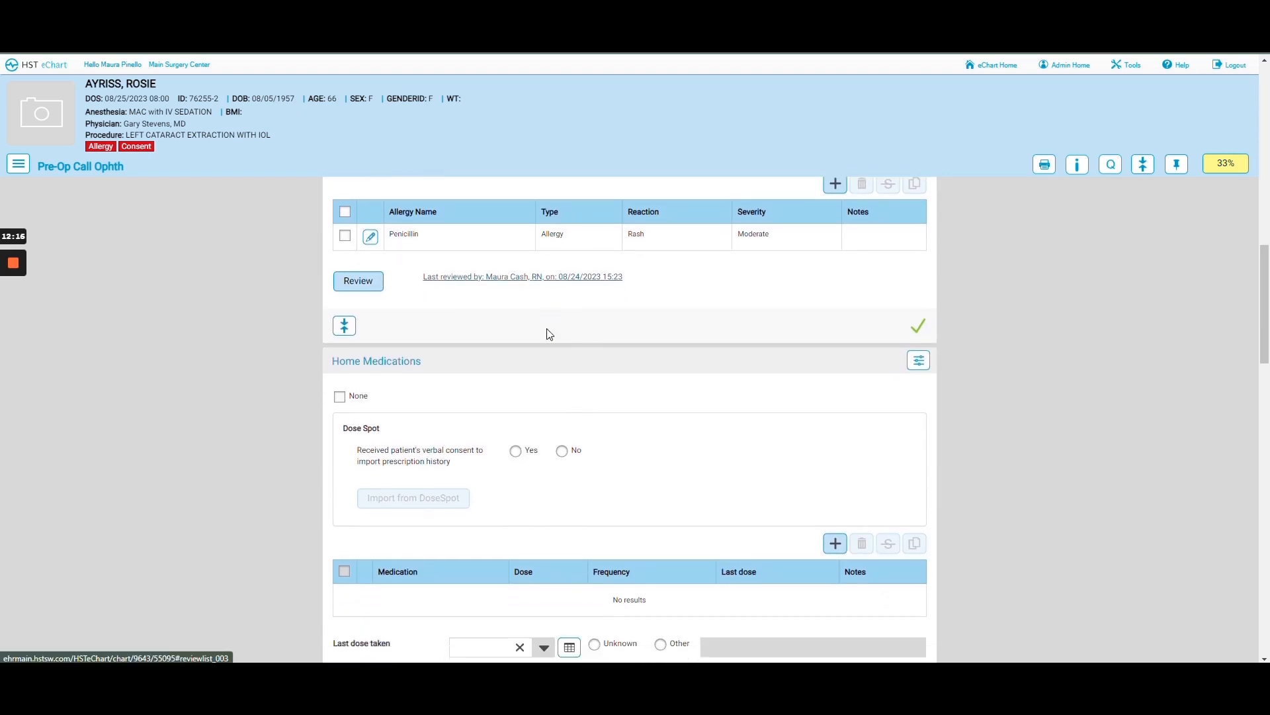
scroll(548, 330, down, 2)
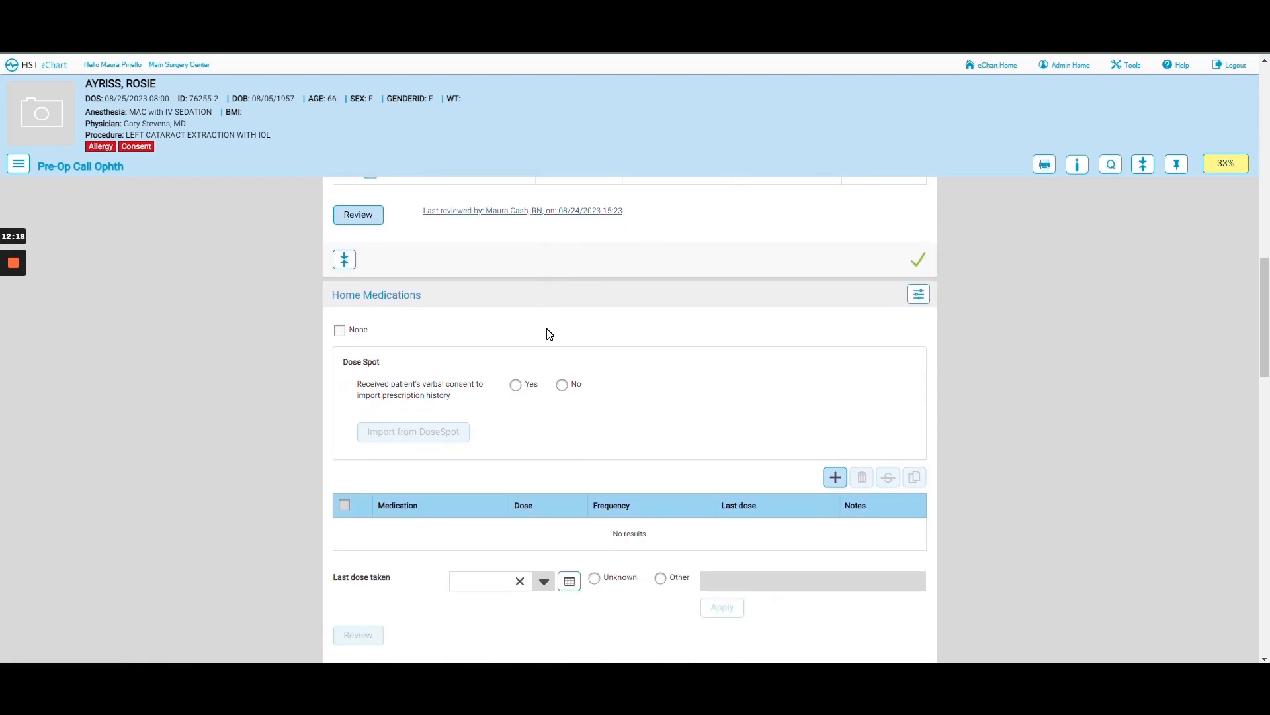
scroll(548, 334, down, 4)
scroll(547, 333, up, 2)
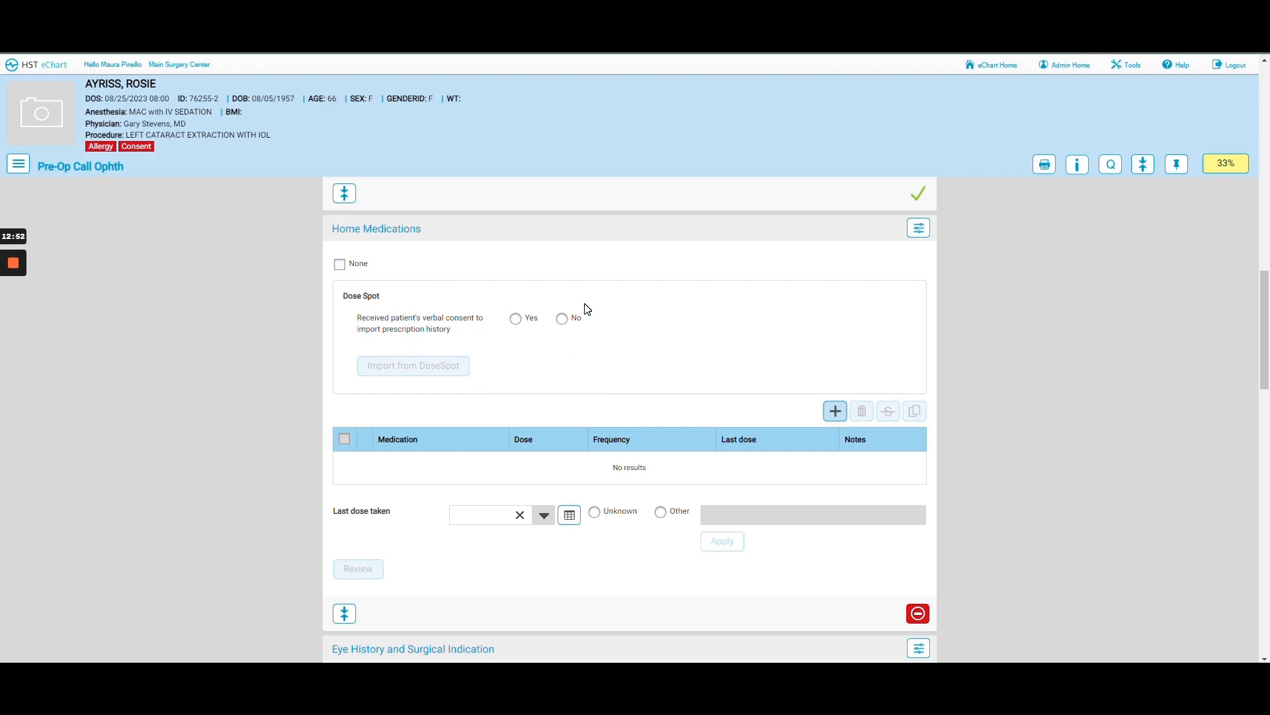
- Give Yes for DoseSpot consent, import the prescription history, and begin a new home medication entry
click(516, 319)
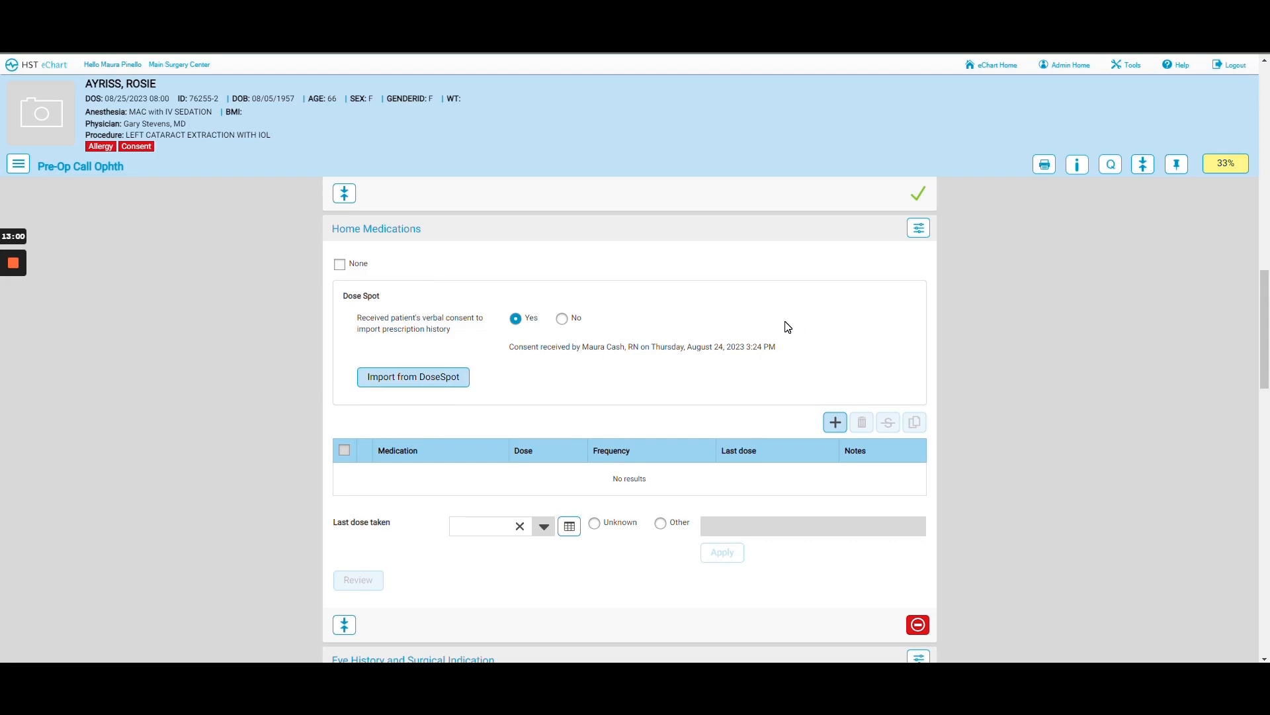
click(415, 378)
click(833, 427)
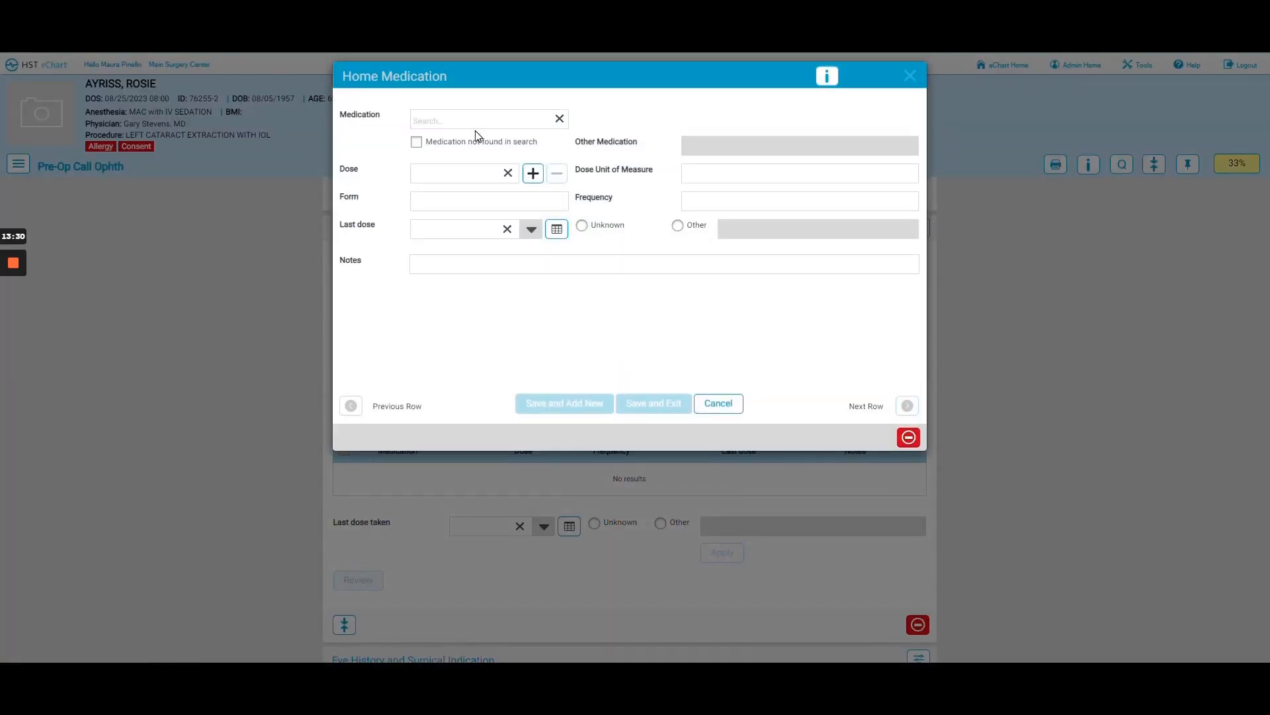
- Select Lipitor 10mg Tablet with a dose of 1 and frequency daily
click(476, 120)
text(lipi)
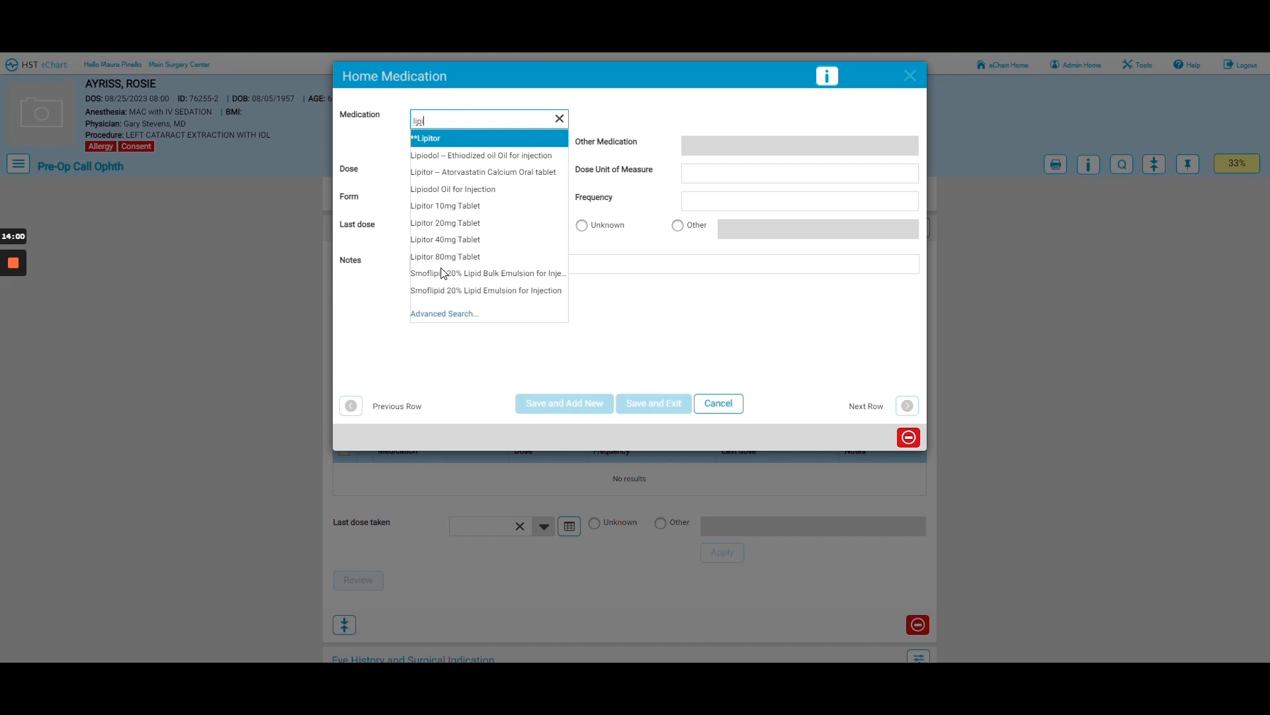
click(426, 206)
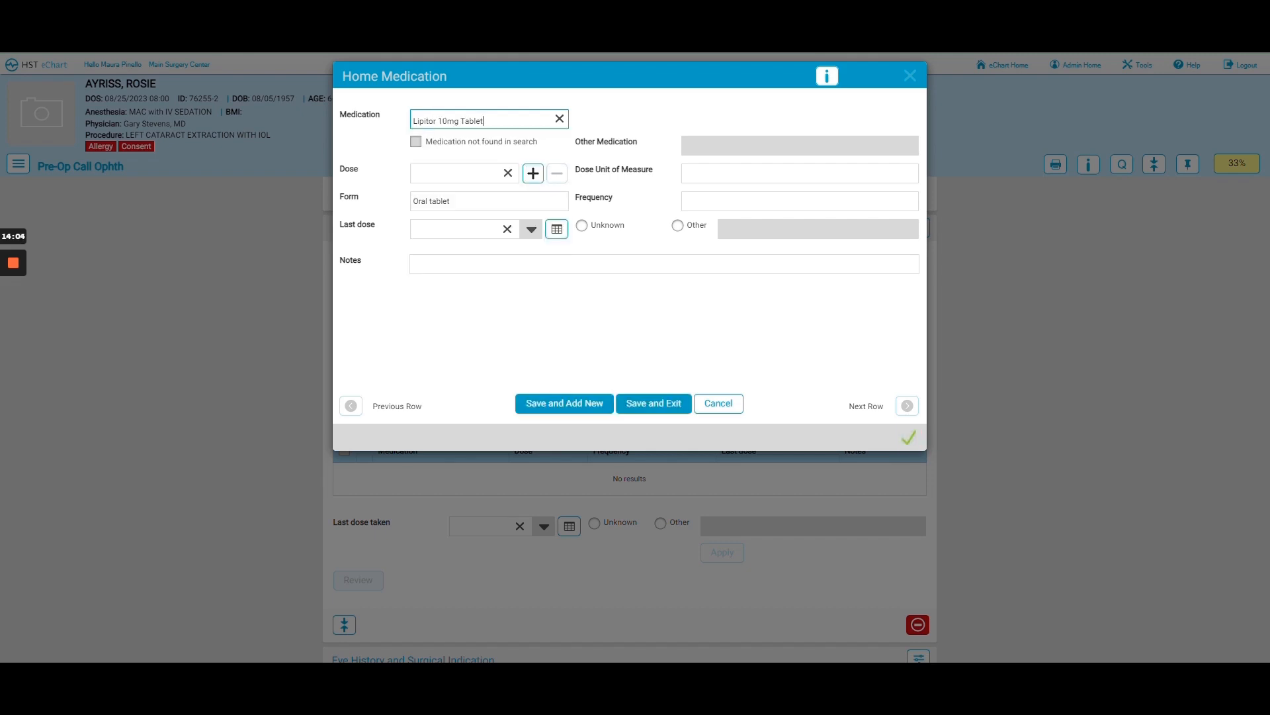
click(533, 174)
key(Tab)
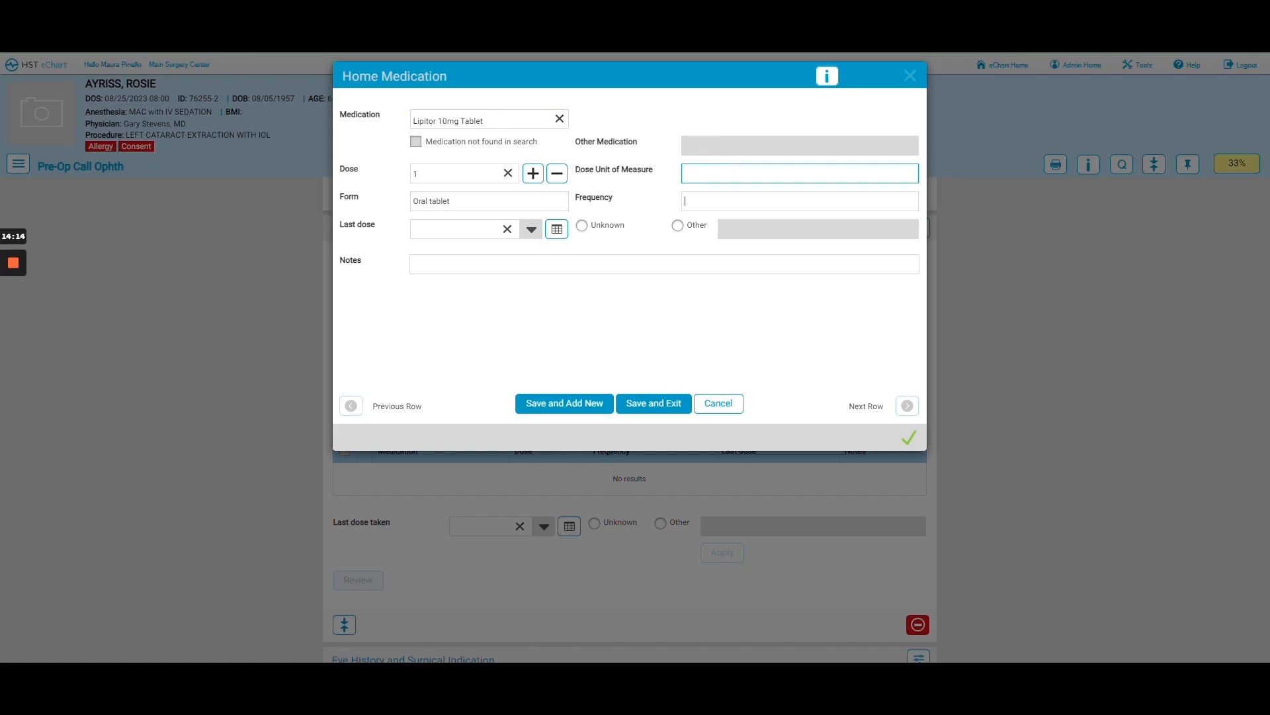
key(Tab)
text(daily)
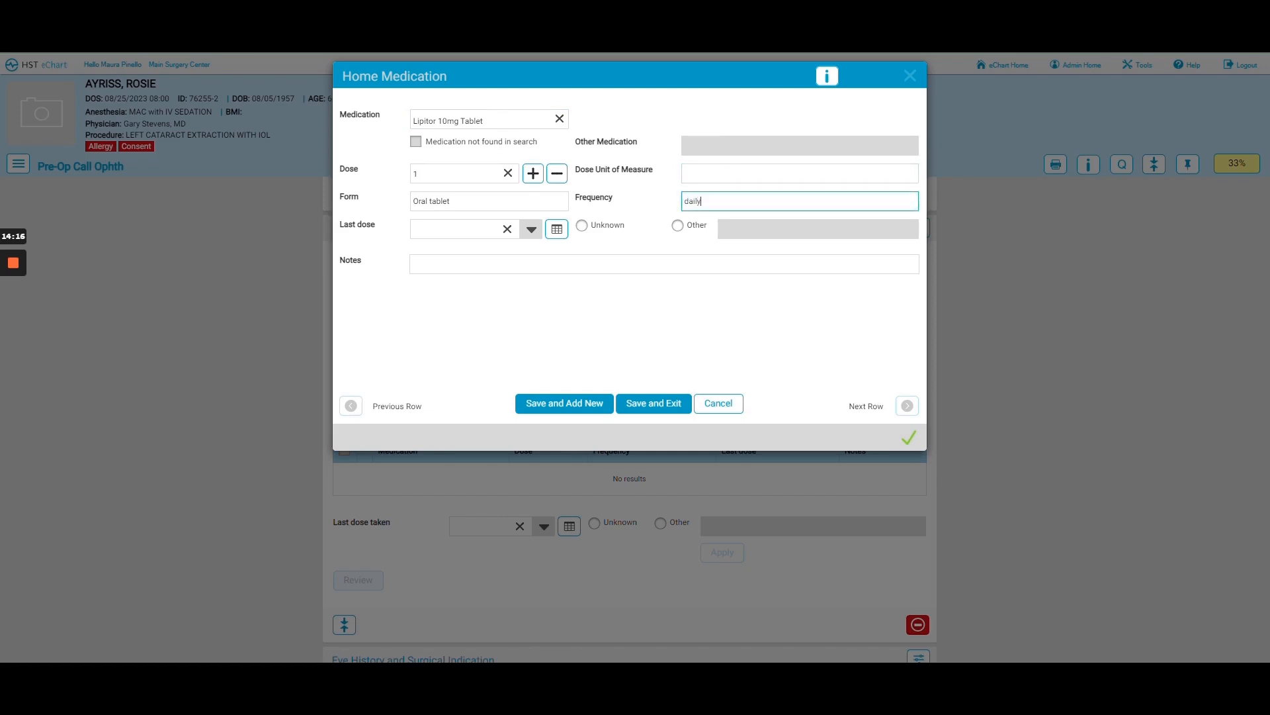
click(590, 289)
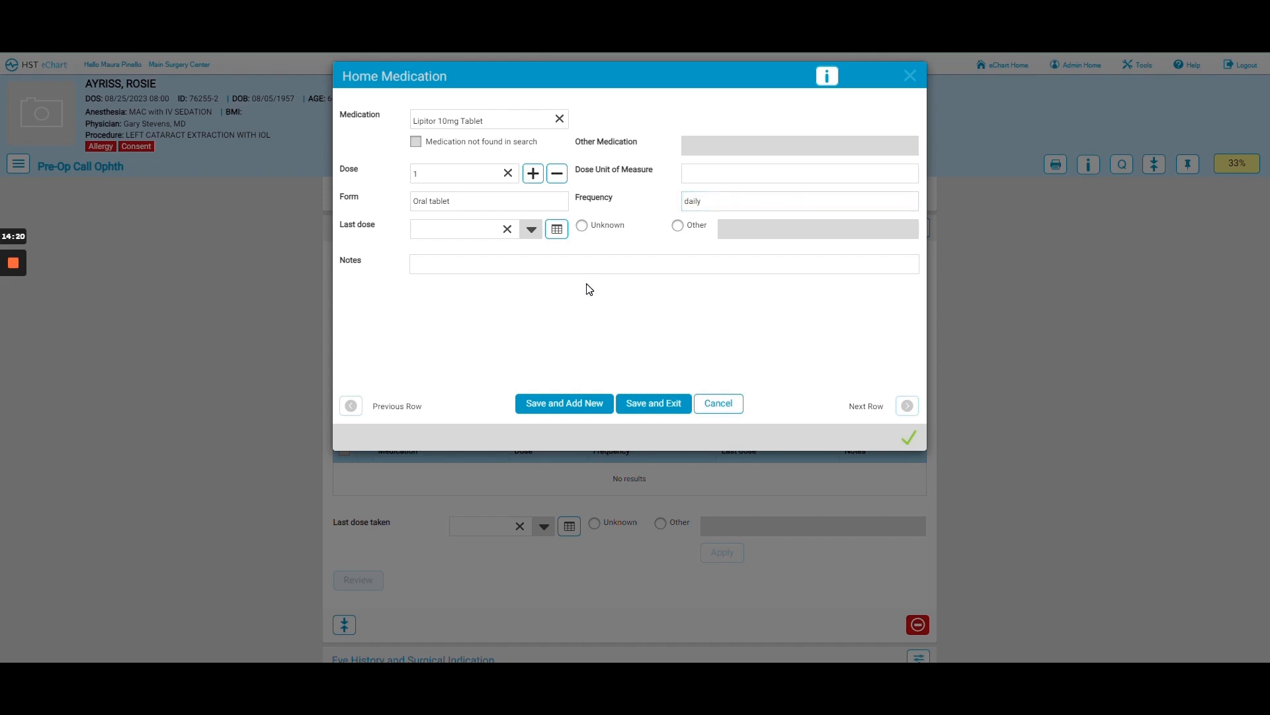
- Leave the last dose date blank and save the Lipitor entry with Save and Add New
click(556, 229)
click(508, 230)
click(655, 408)
click(565, 403)
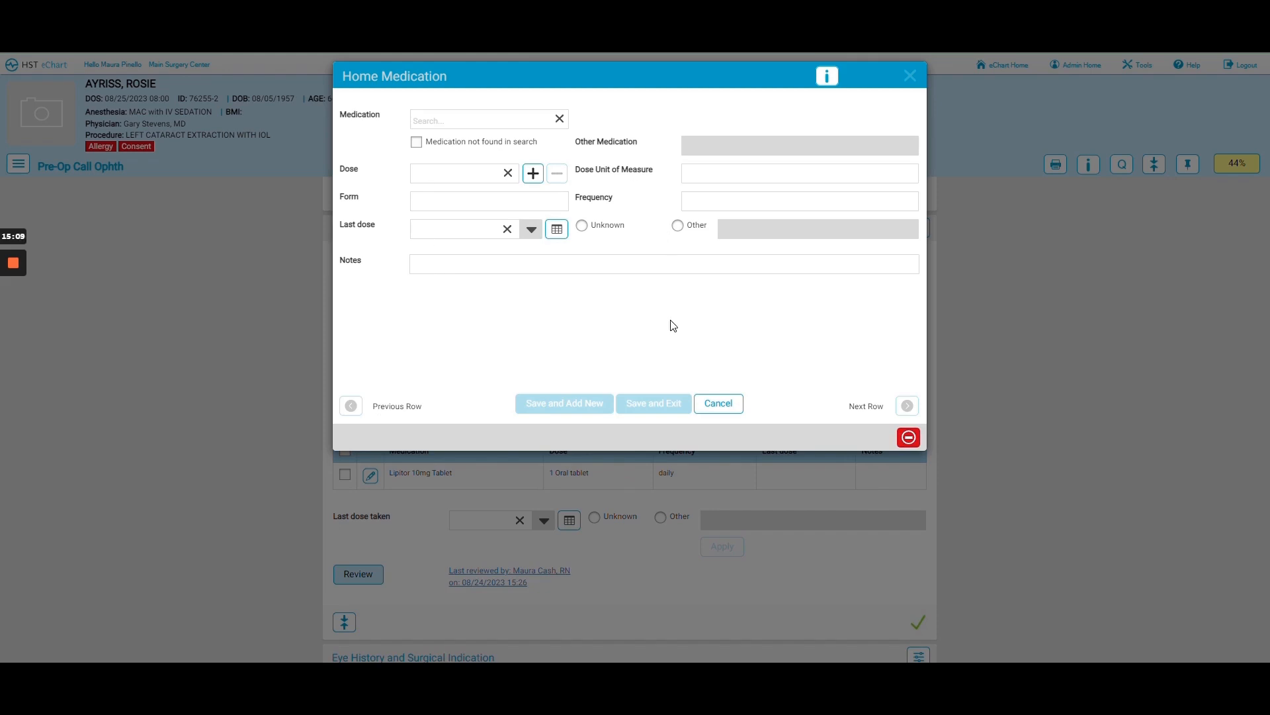
- Cancel the medication dialog and mark the Home Medications list as reviewed
click(718, 404)
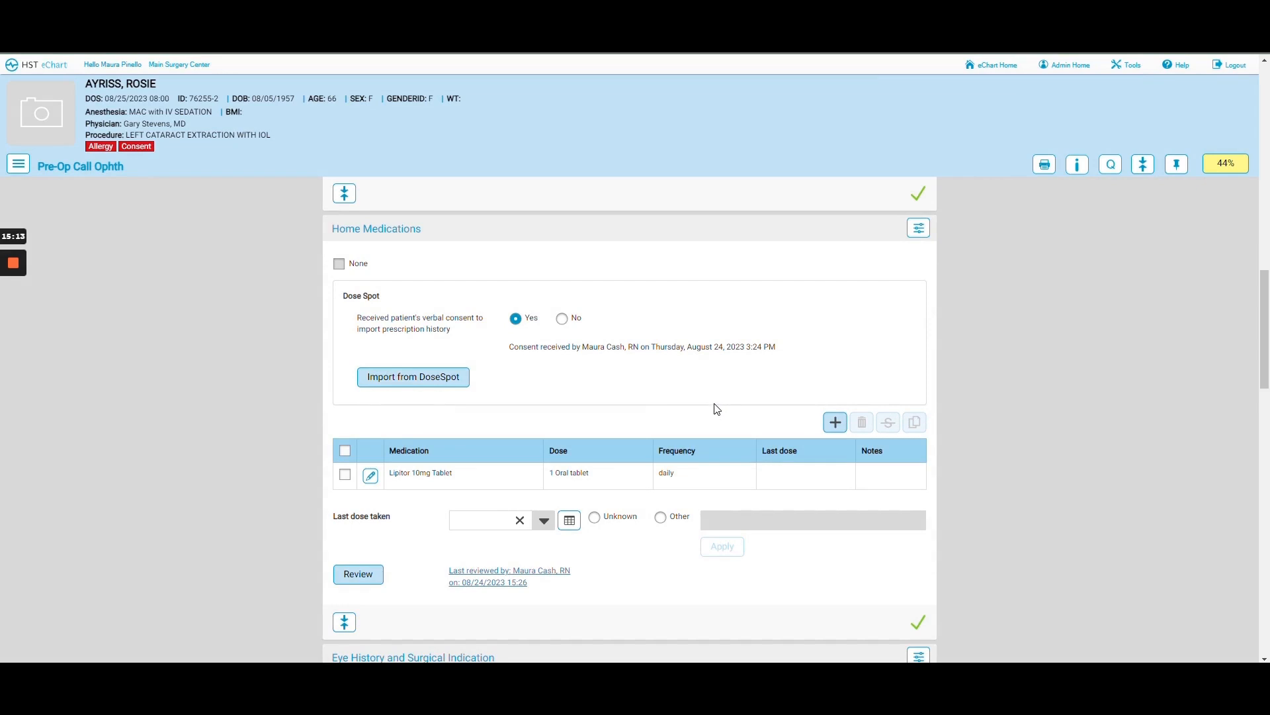
scroll(714, 405, down, 2)
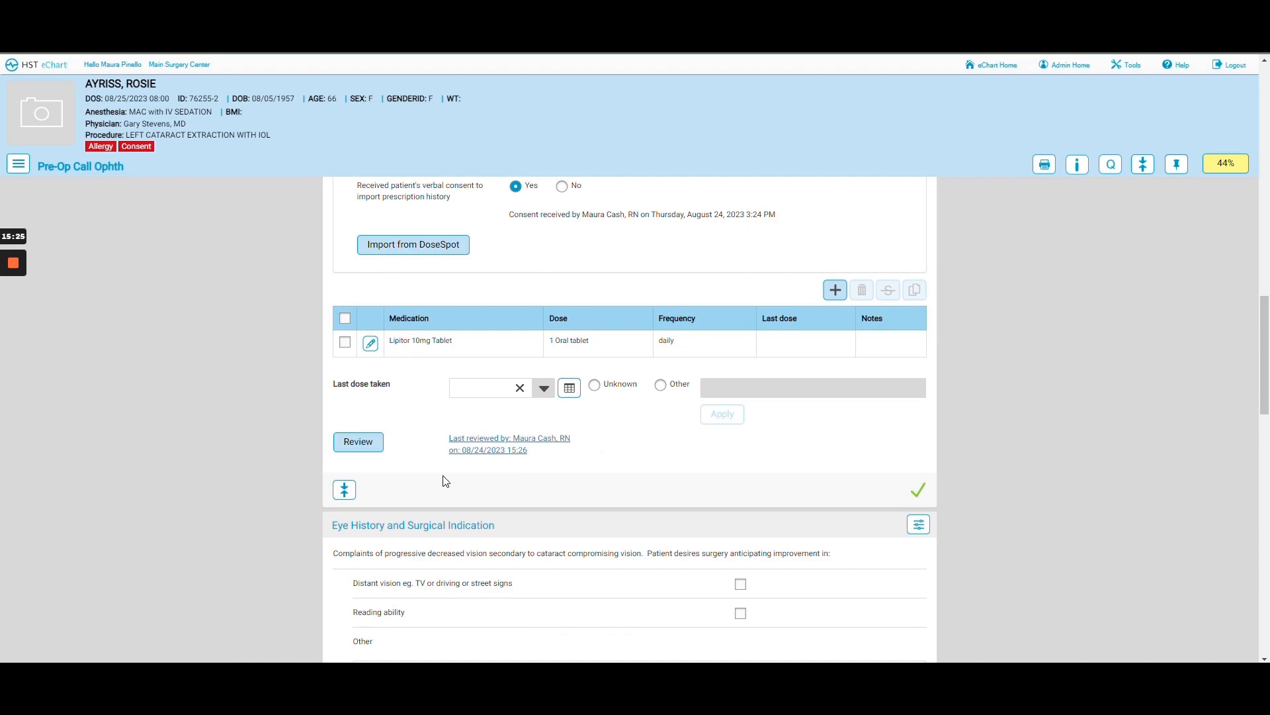
click(381, 444)
scroll(733, 462, down, 2)
scroll(734, 462, down, 1)
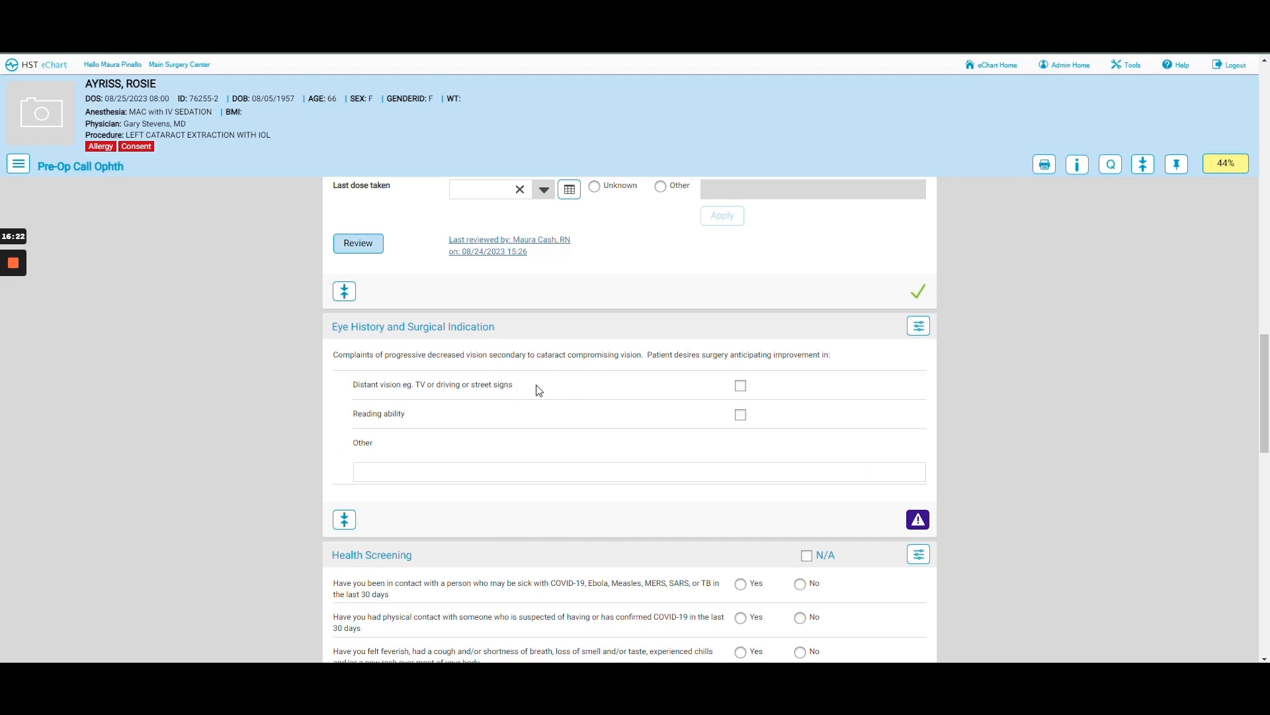
- Tick 'Distant vision eg. TV or driving or street signs' as the hoped surgical improvement
click(741, 386)
scroll(604, 493, down, 2)
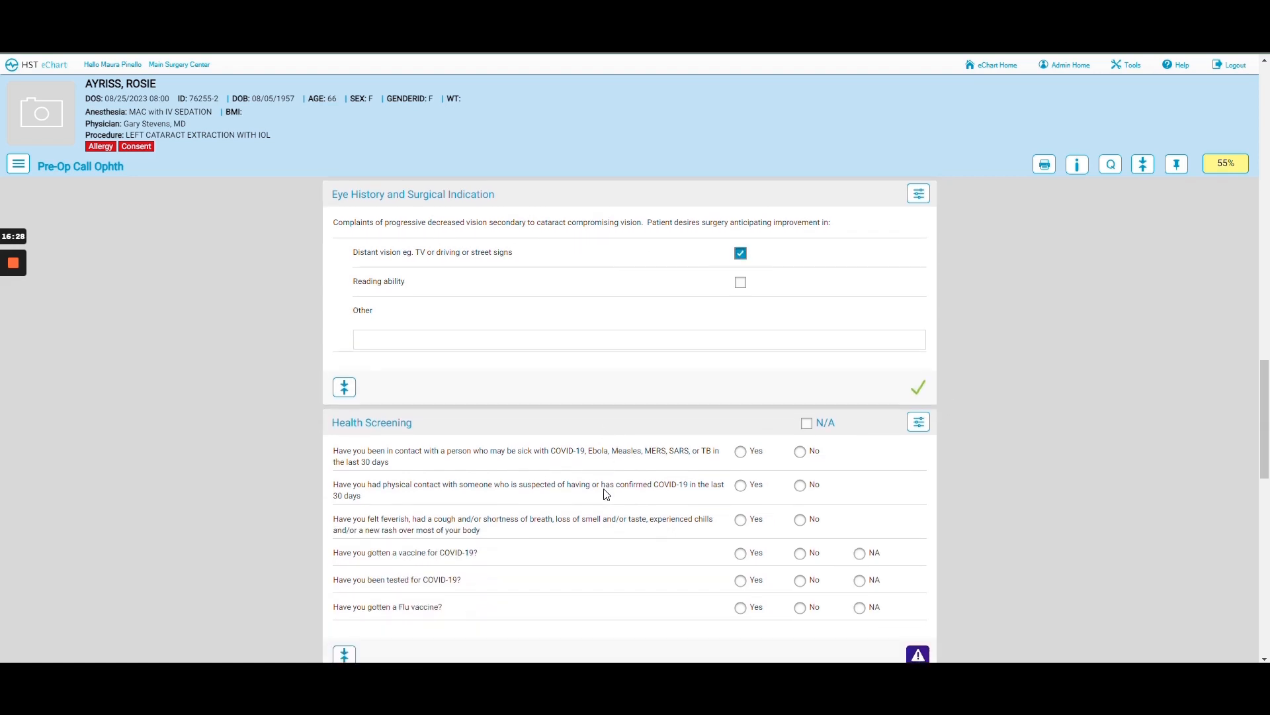
scroll(607, 494, down, 2)
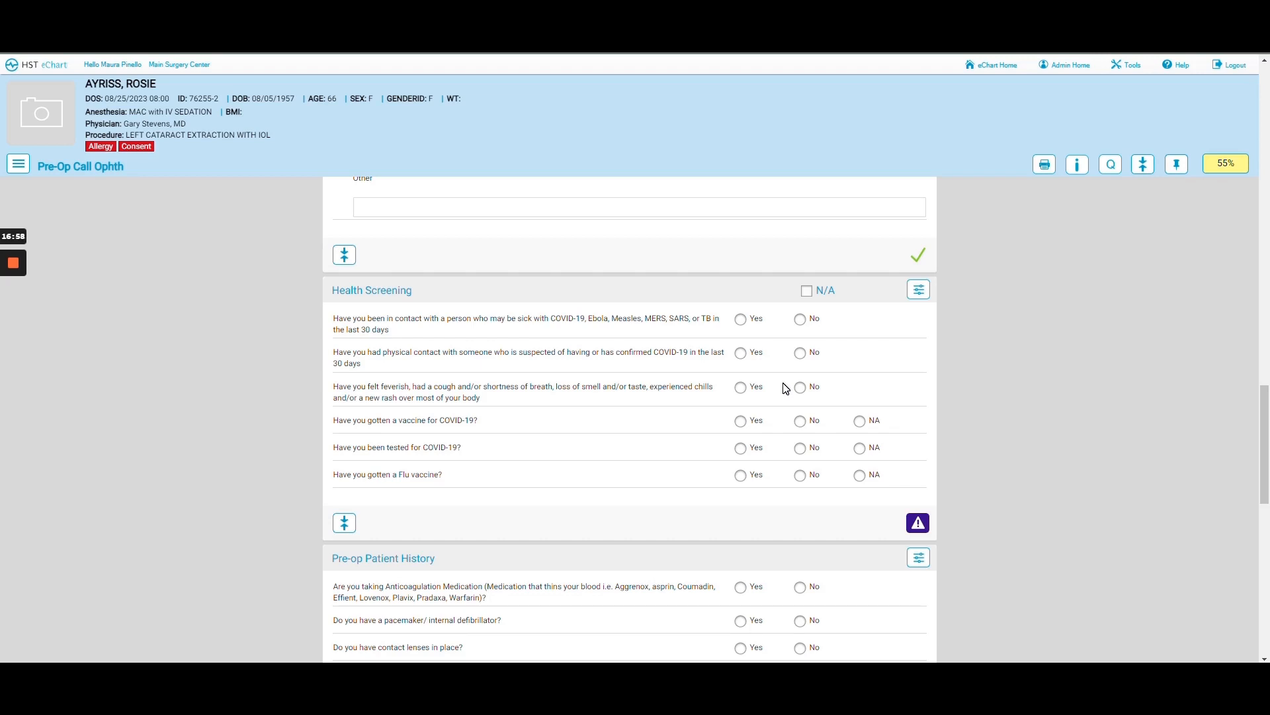
- Answer No to all six Health Screening questions, including COVID-19 testing and flu vaccine
click(741, 320)
click(741, 354)
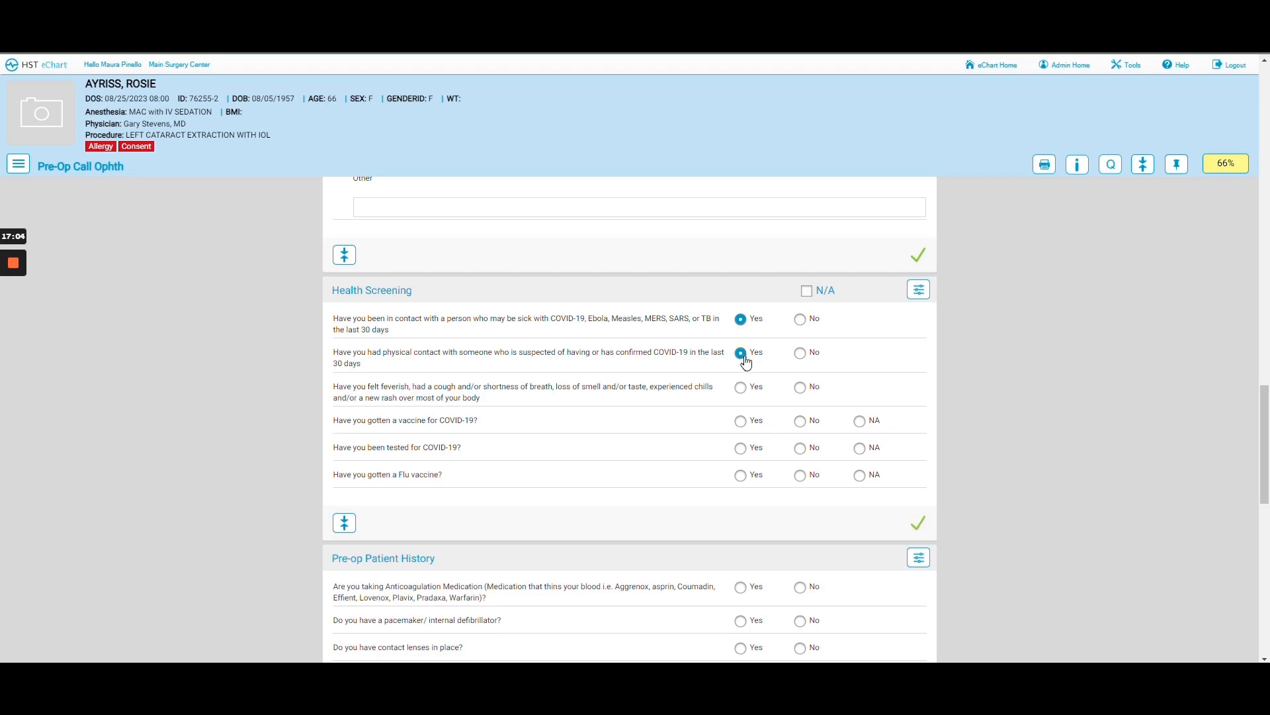
click(741, 388)
click(740, 422)
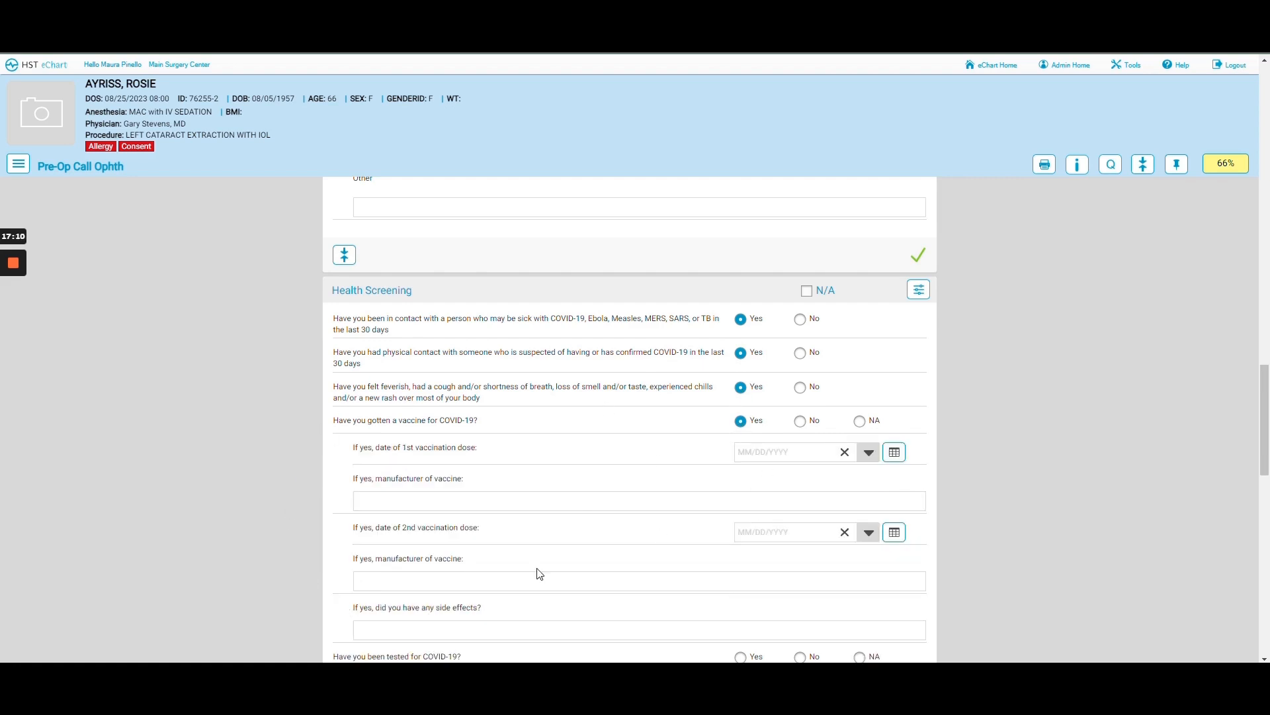
click(800, 319)
click(800, 352)
click(799, 388)
click(800, 422)
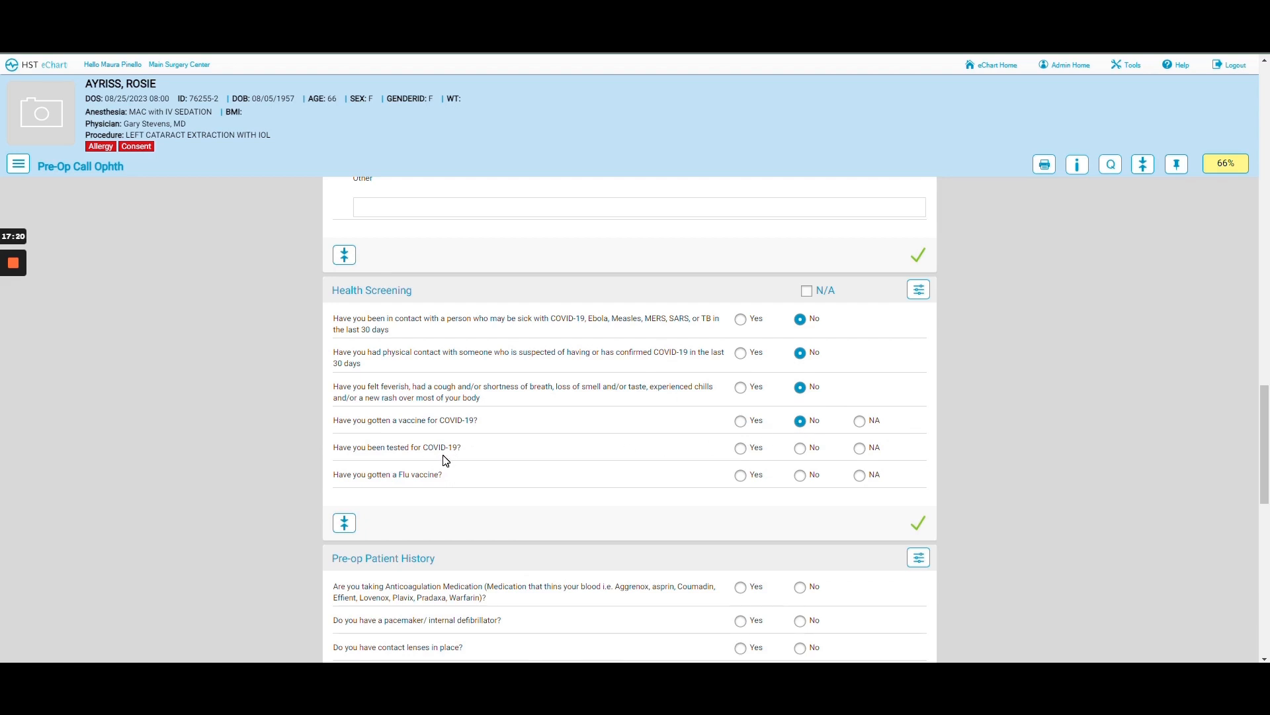
click(801, 450)
click(803, 480)
- Answer No to anticoagulation, pacemaker, contact lenses, hearing aids, implants, beta blocker; Yes to GERD and previous surgery
scroll(609, 468, down, 4)
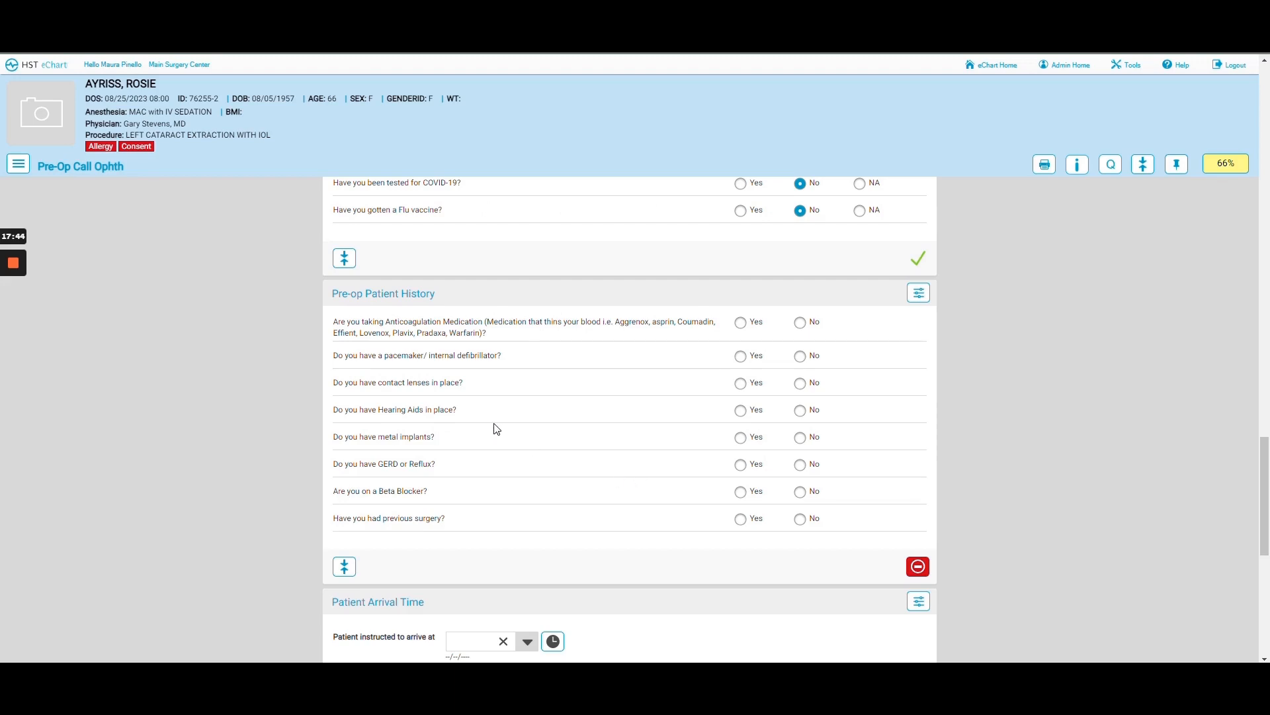
click(740, 384)
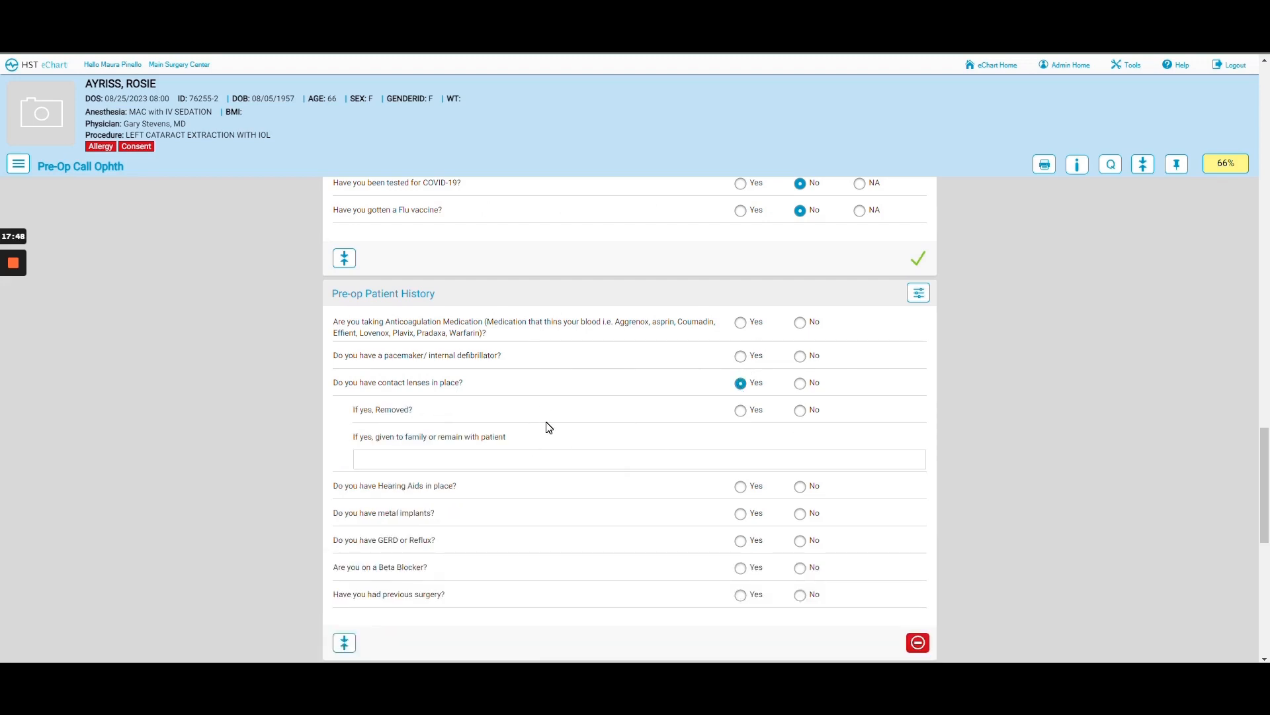
click(800, 322)
click(800, 356)
click(799, 384)
click(800, 410)
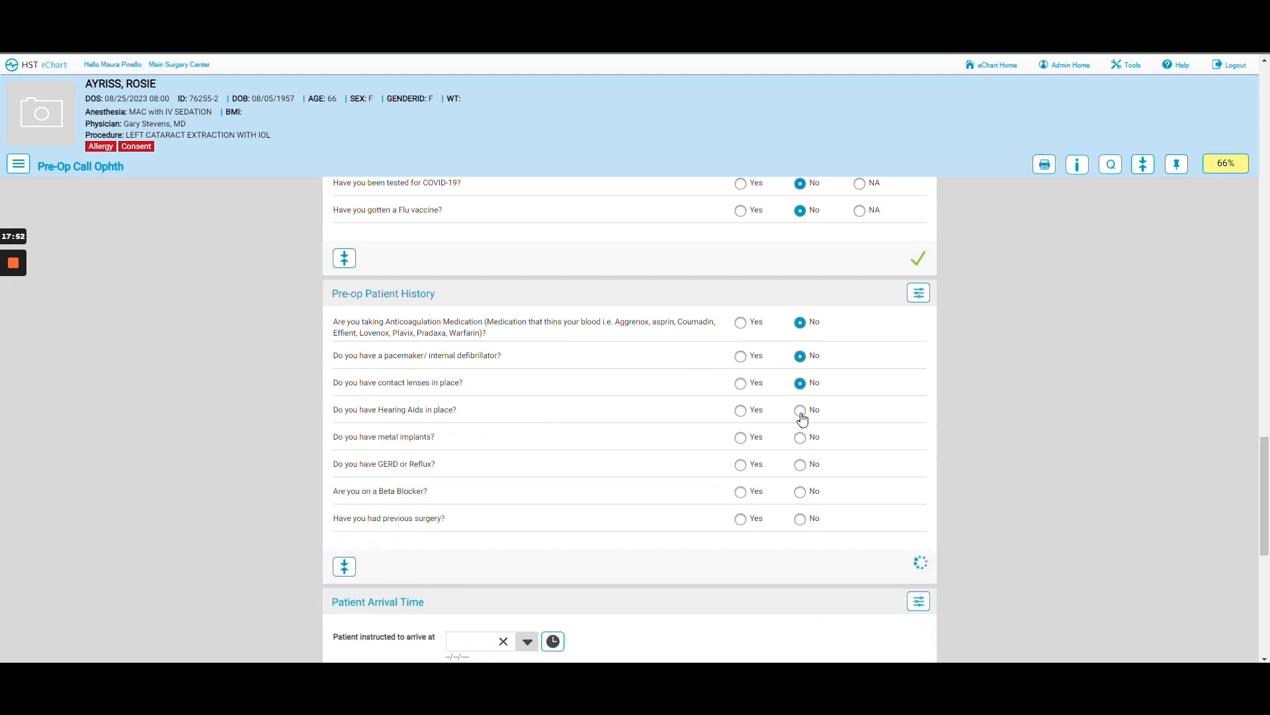
click(798, 439)
click(741, 468)
click(800, 493)
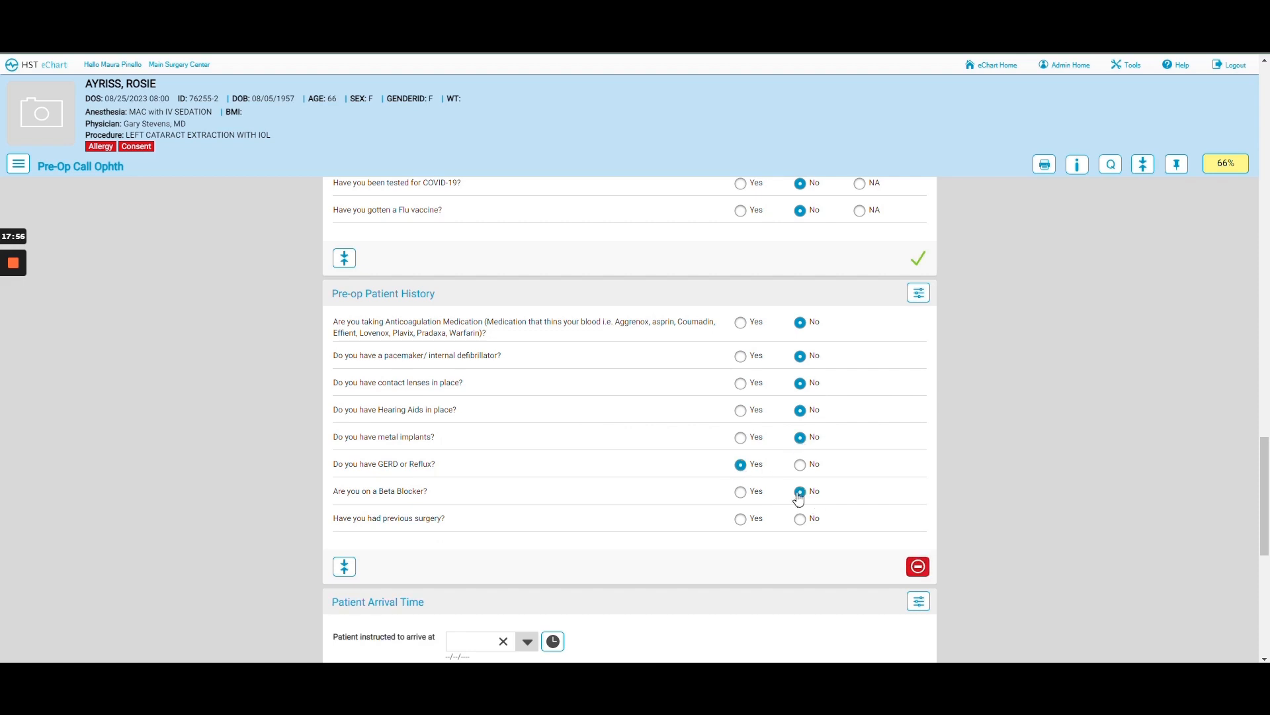
click(740, 519)
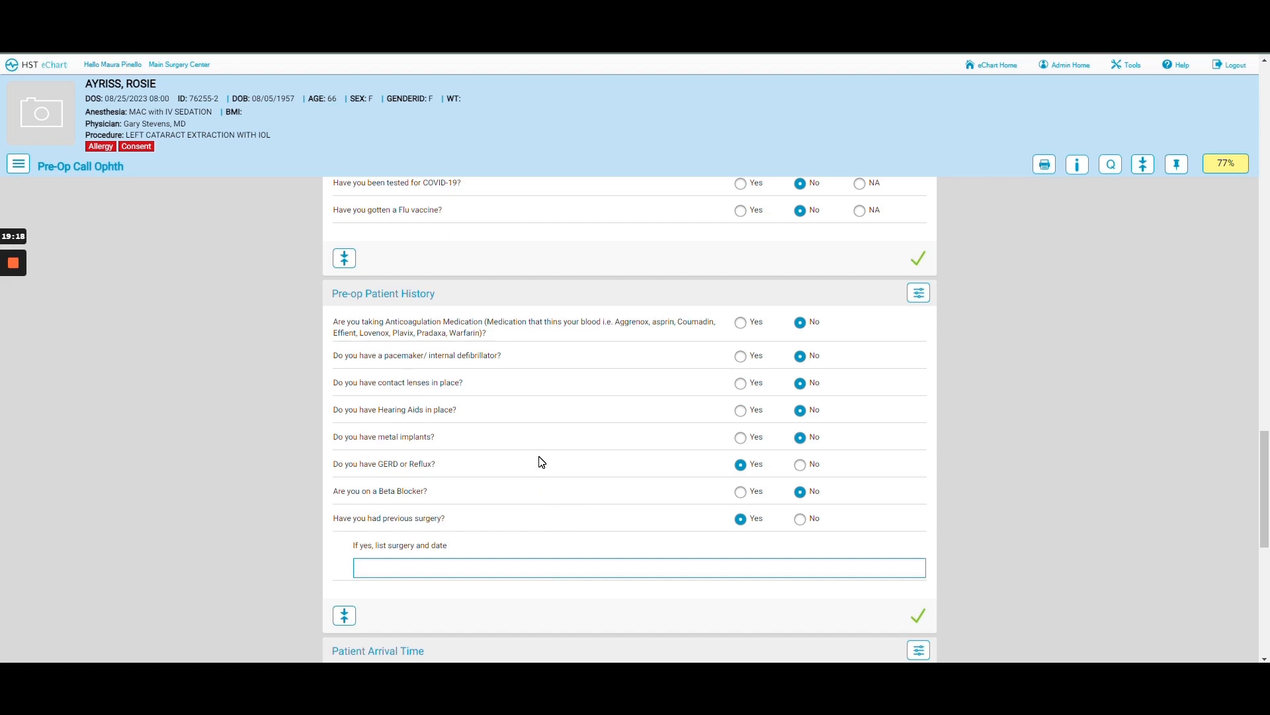
- Enter 'colonoscopy 5 years ago' as the previous surgery details
text(colonoscopy 5 years ago)
scroll(541, 462, up, 1)
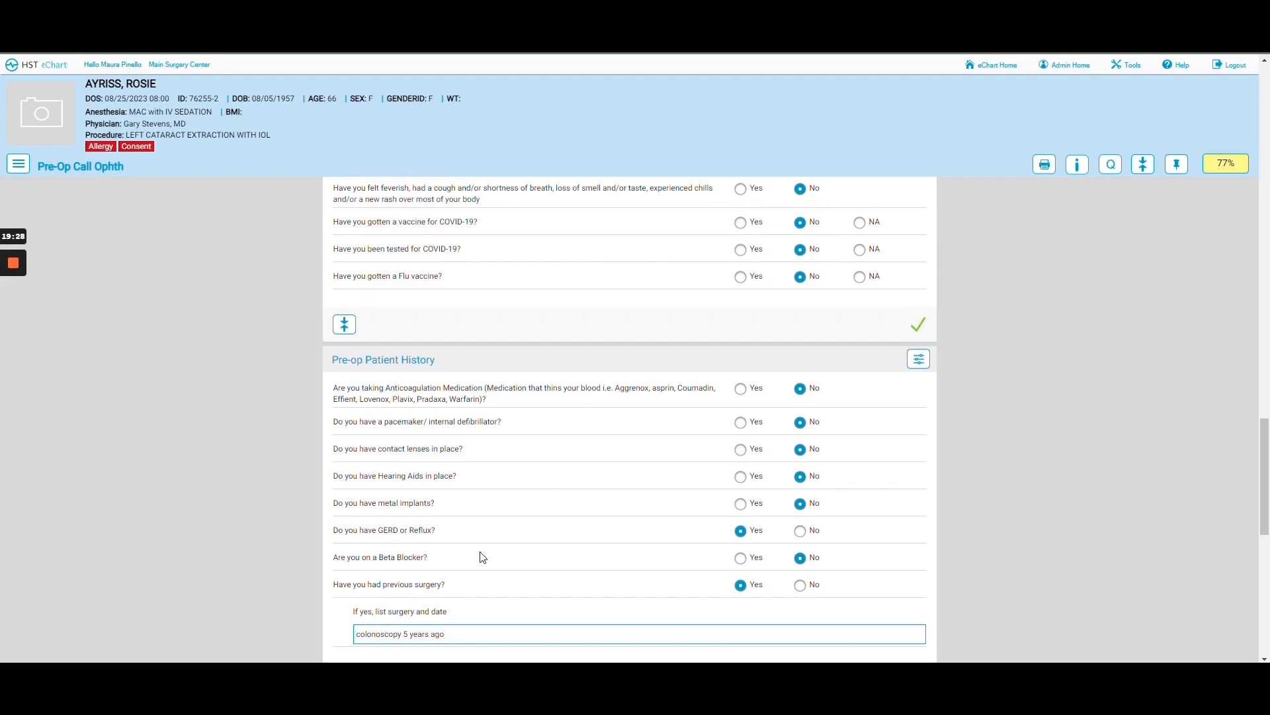
scroll(470, 563, down, 2)
scroll(467, 557, down, 1)
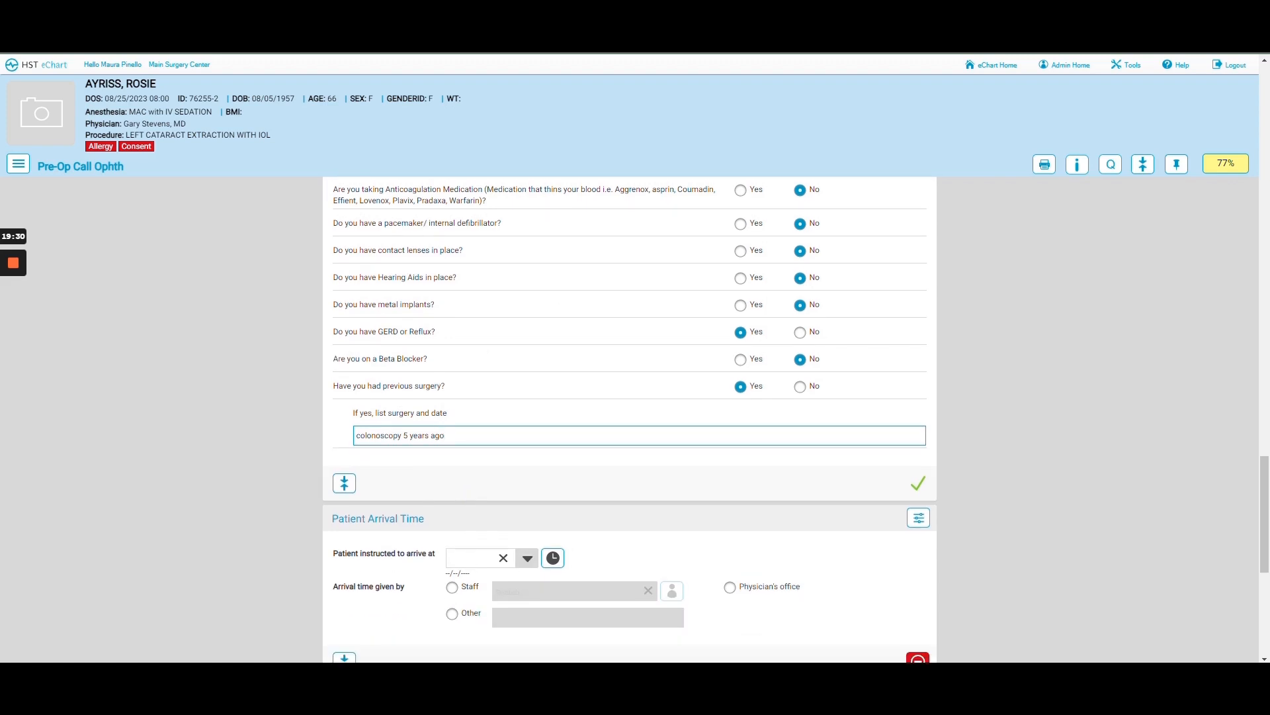
scroll(576, 512, down, 2)
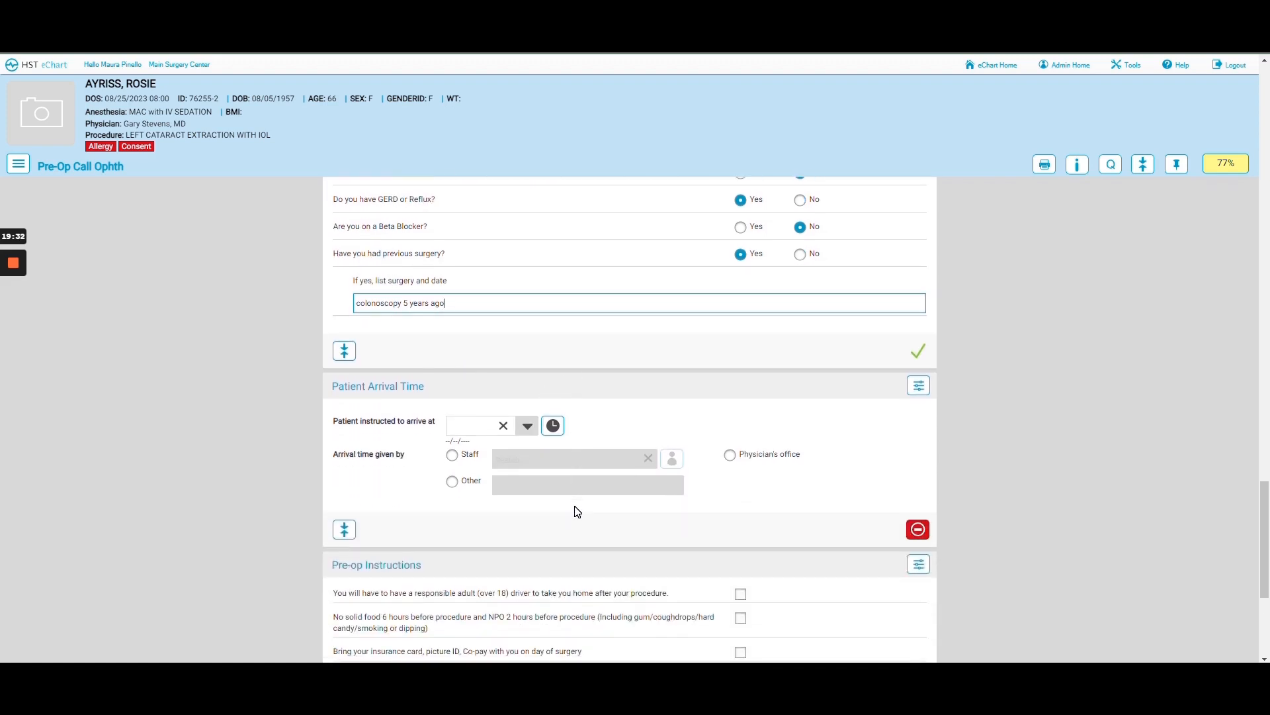
- Commit the surgery entry and set the arrival date to 08/25/2023
click(597, 524)
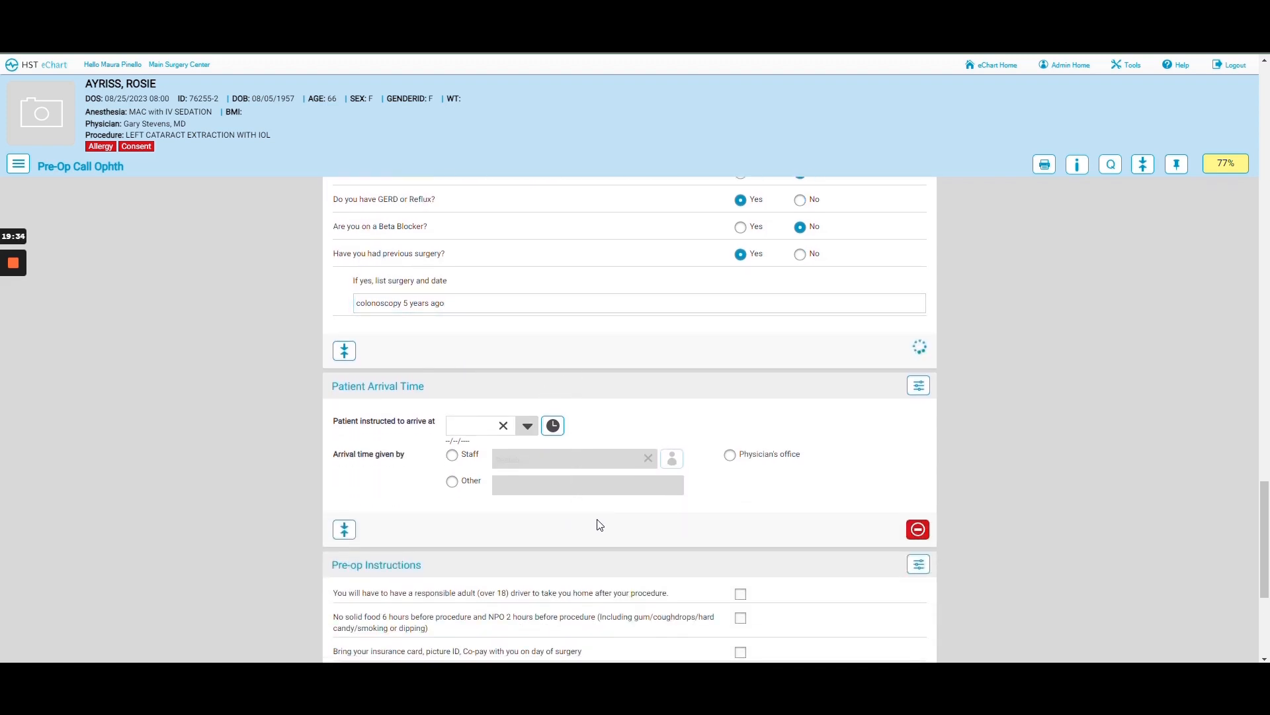
click(529, 430)
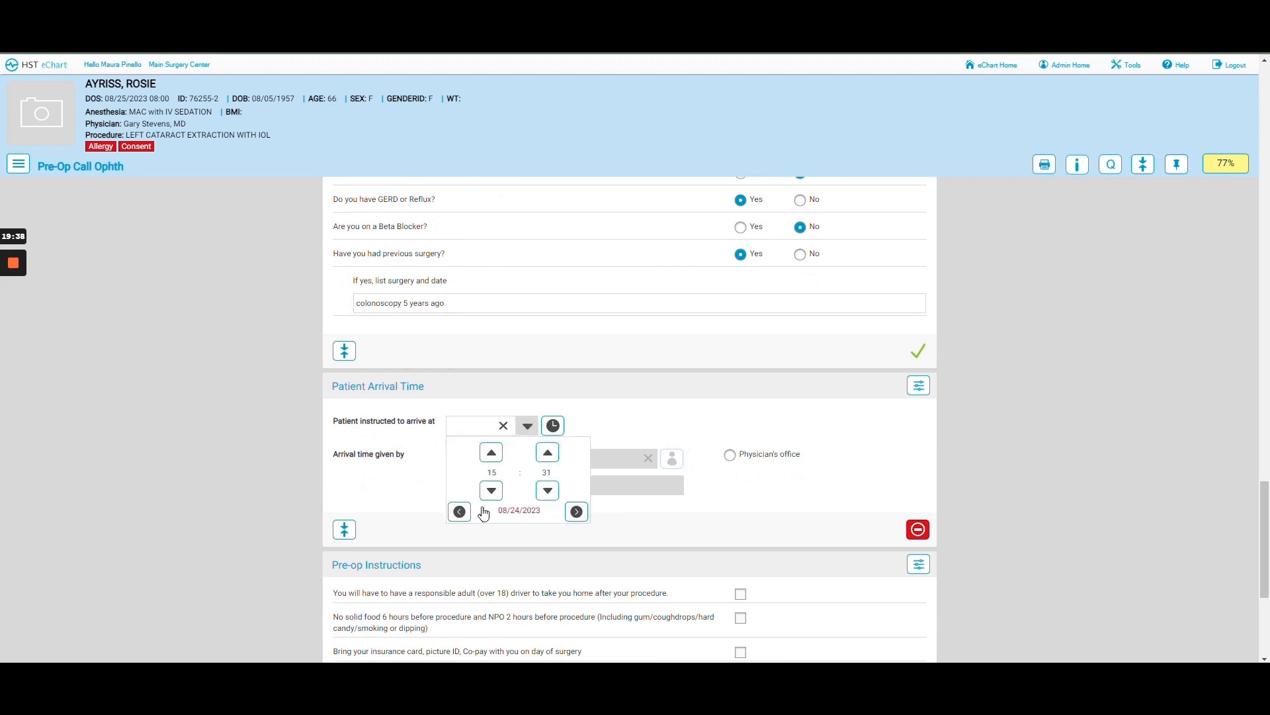
click(577, 513)
- Adjust the arrival time down to exactly 07:00
click(547, 491)
click(547, 491)
click(547, 491)
click(547, 491)
click(548, 491)
click(546, 496)
click(547, 496)
click(546, 496)
click(546, 496)
click(547, 496)
click(546, 496)
click(547, 492)
click(547, 492)
click(547, 492)
click(548, 493)
click(548, 492)
click(547, 493)
click(547, 492)
click(547, 493)
click(547, 493)
click(547, 492)
click(547, 492)
click(547, 492)
click(547, 493)
click(548, 492)
click(571, 425)
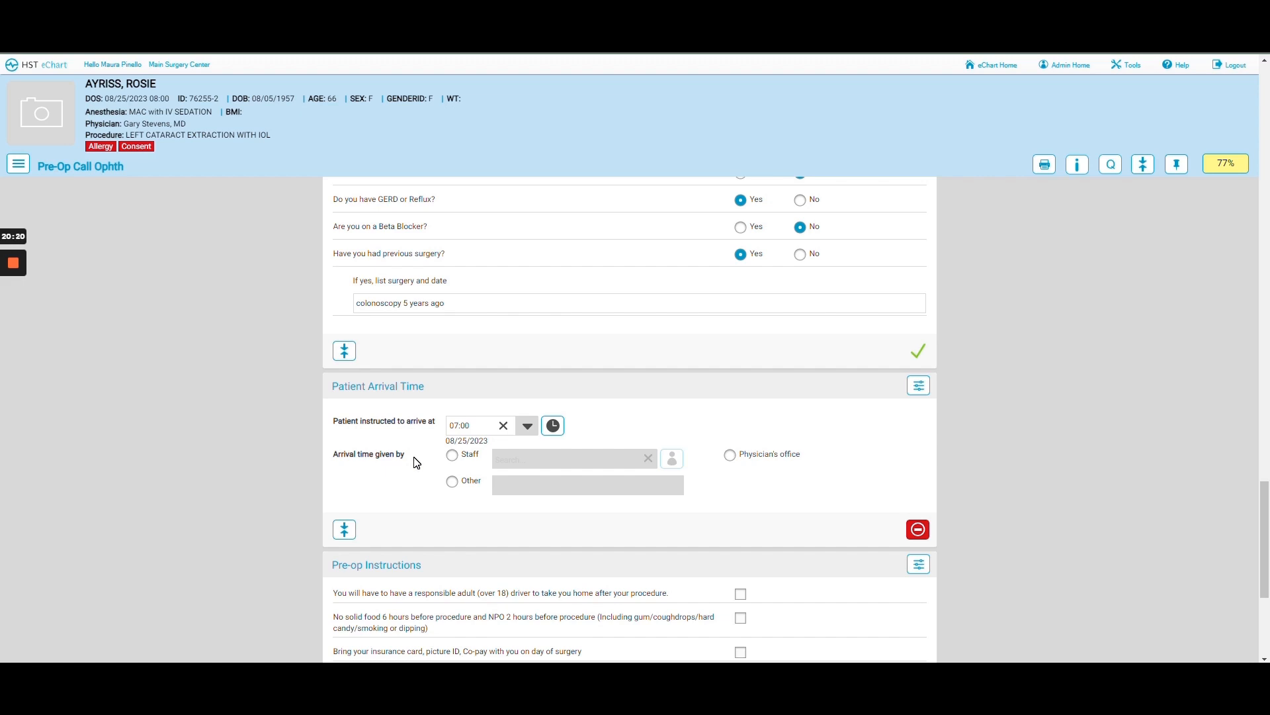
- Select Staff as the arrival-time source so the nurse's name fills in automatically
click(731, 457)
click(452, 481)
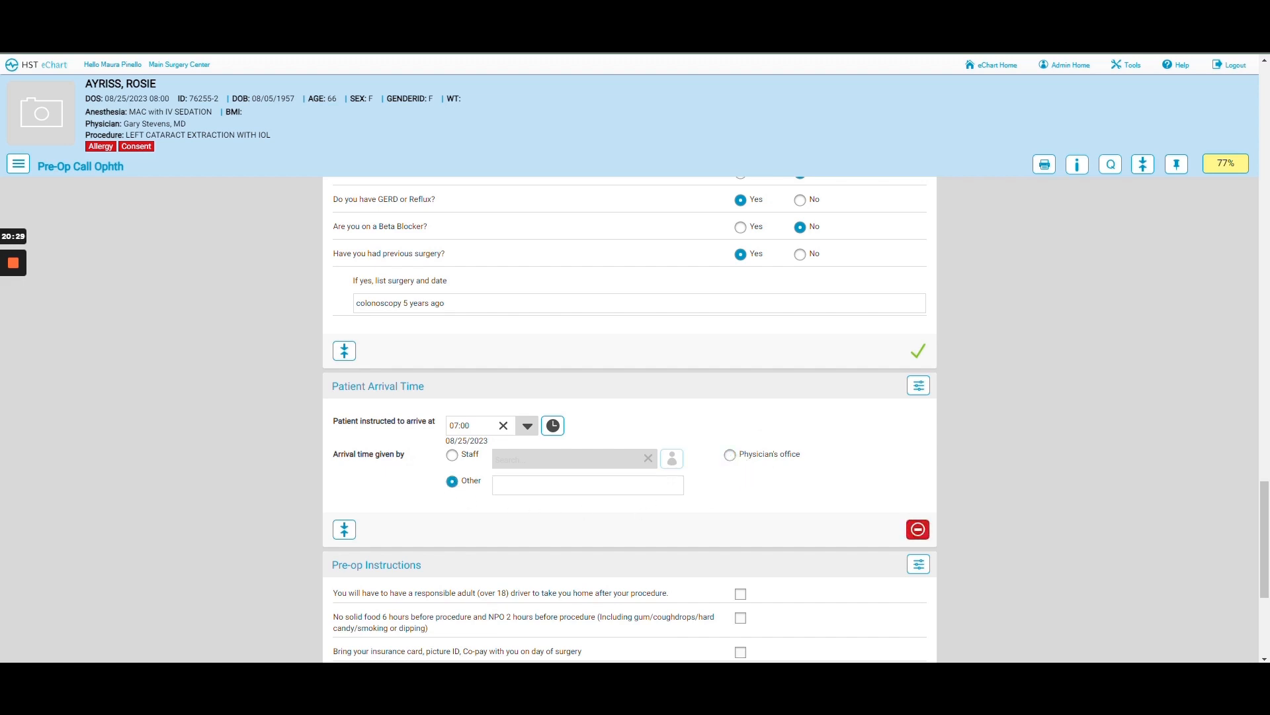
click(452, 481)
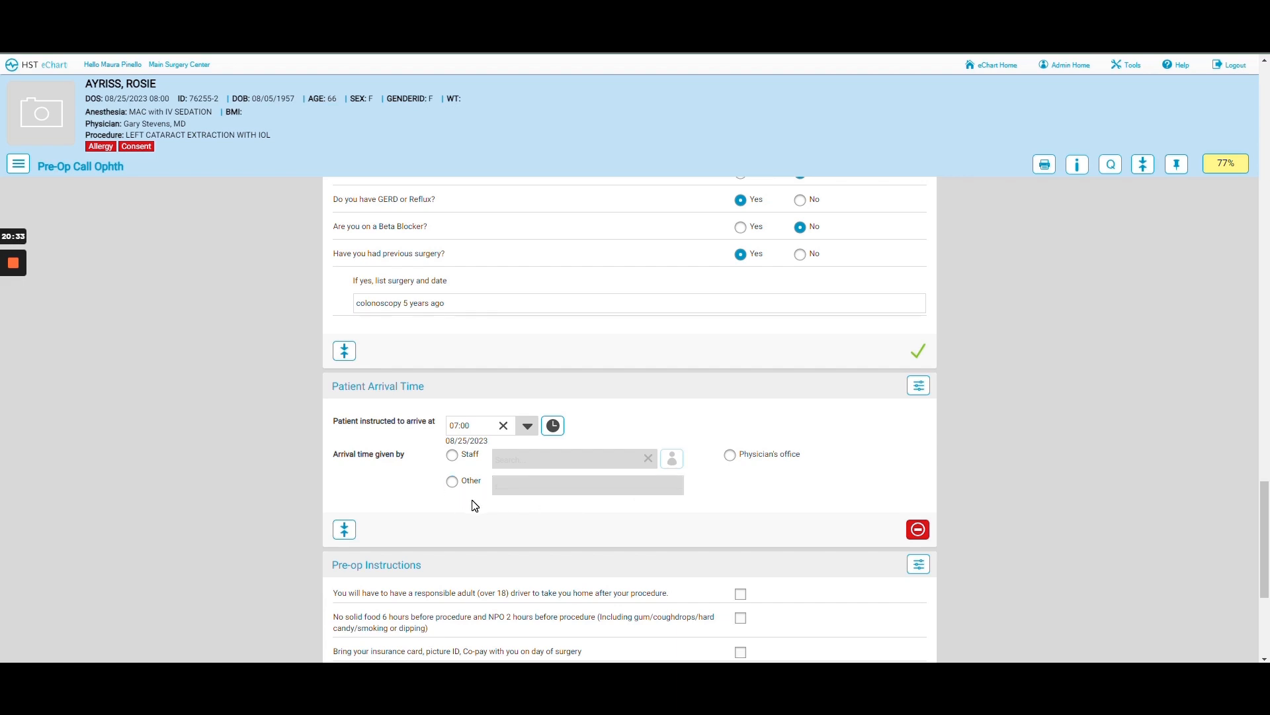
click(452, 463)
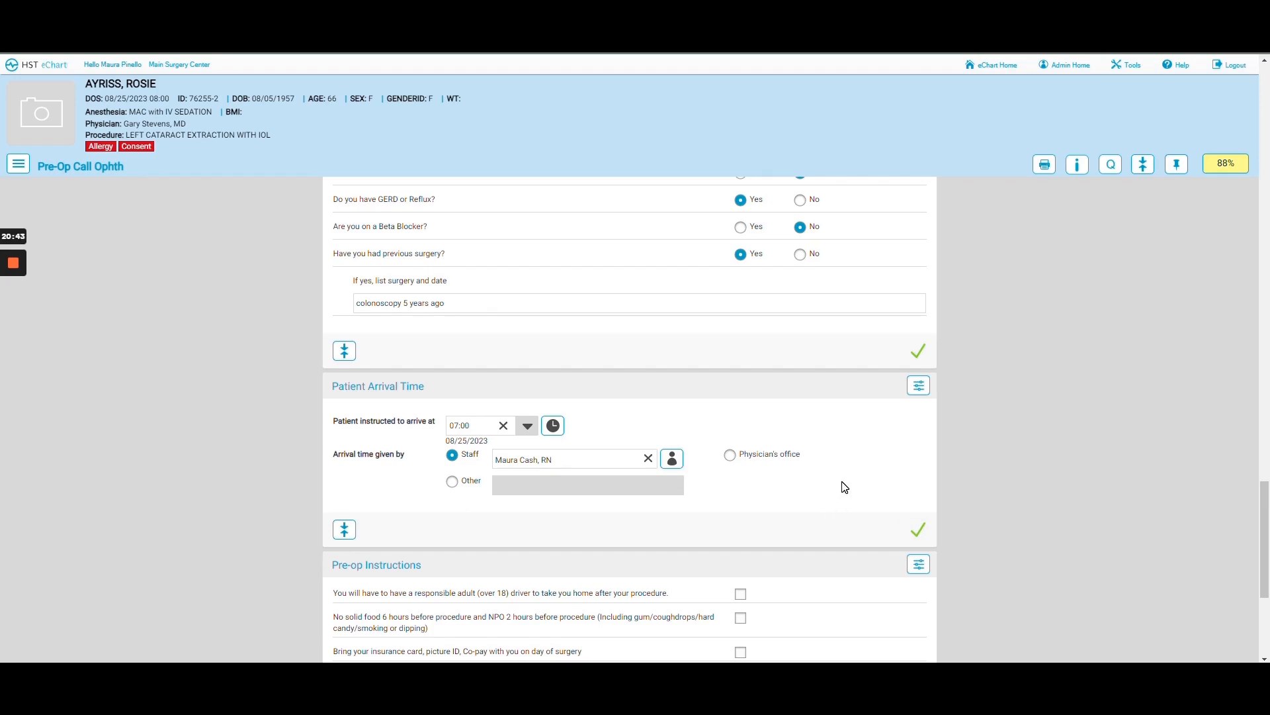
scroll(844, 488, down, 5)
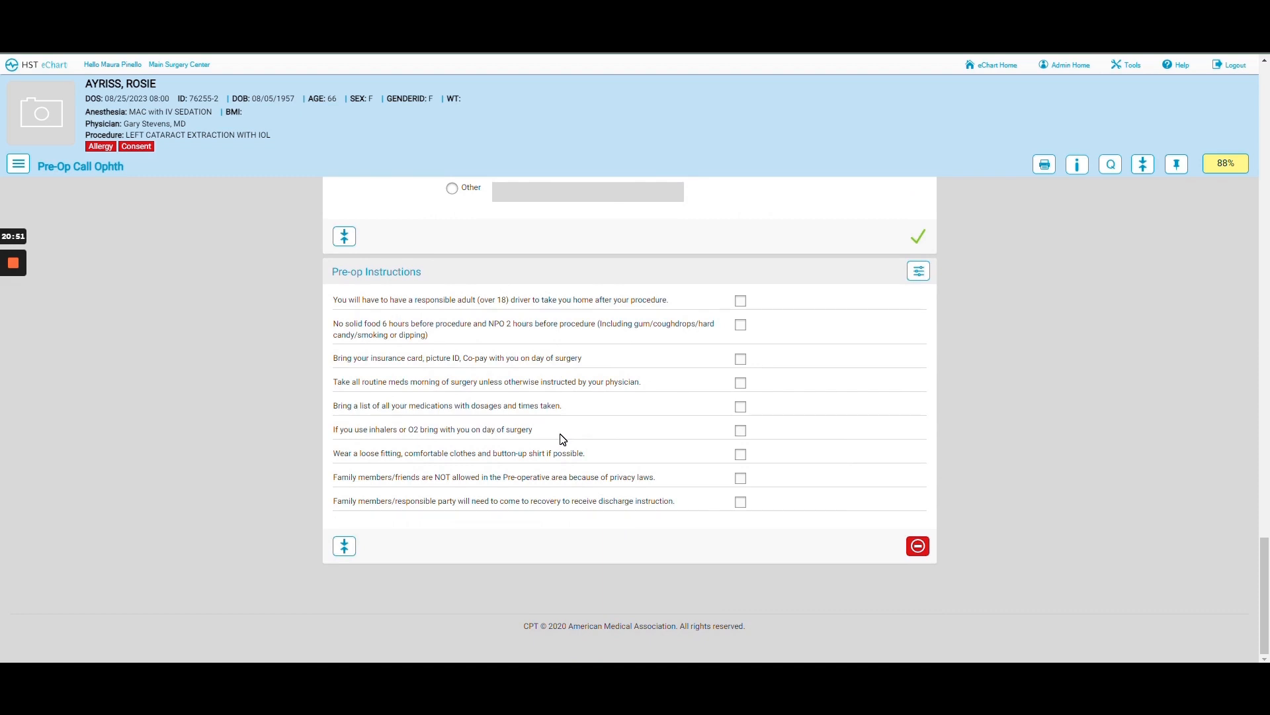
- Check all nine Pre-op Instructions, from responsible adult driver through family coming to recovery for discharge
click(739, 302)
click(740, 324)
click(742, 360)
click(741, 382)
click(740, 406)
click(740, 430)
click(741, 455)
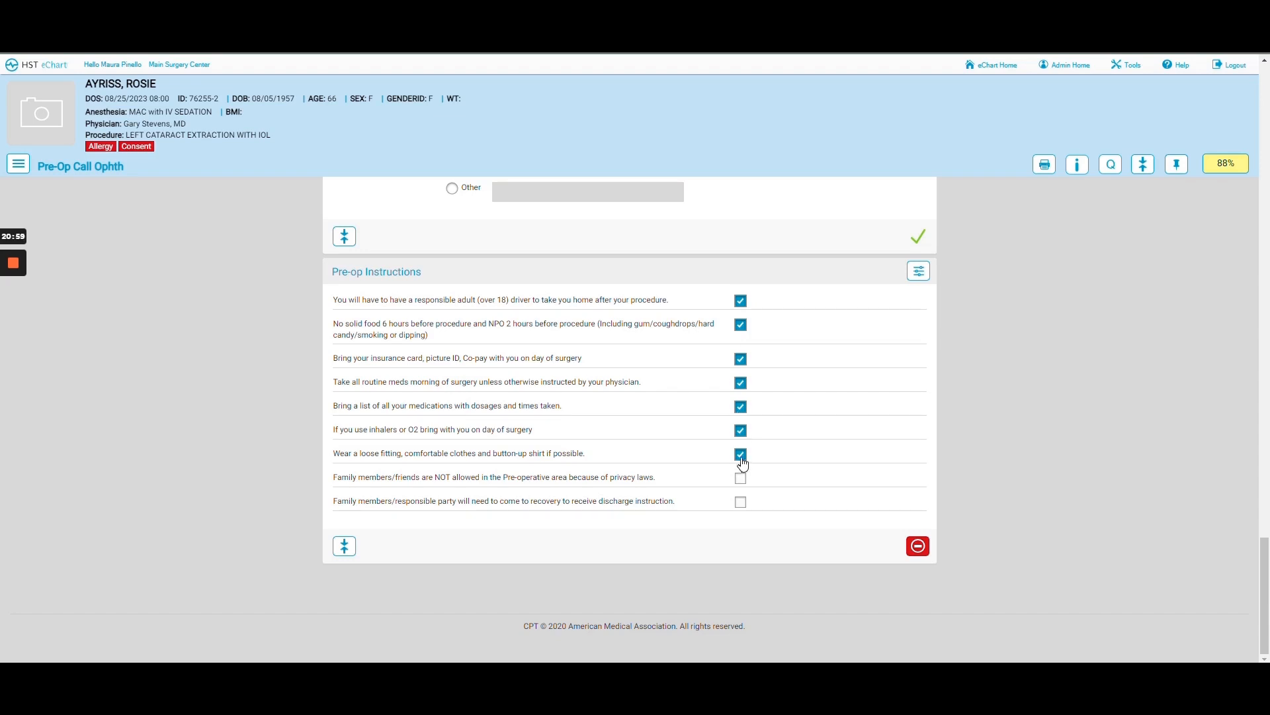
click(741, 479)
click(742, 504)
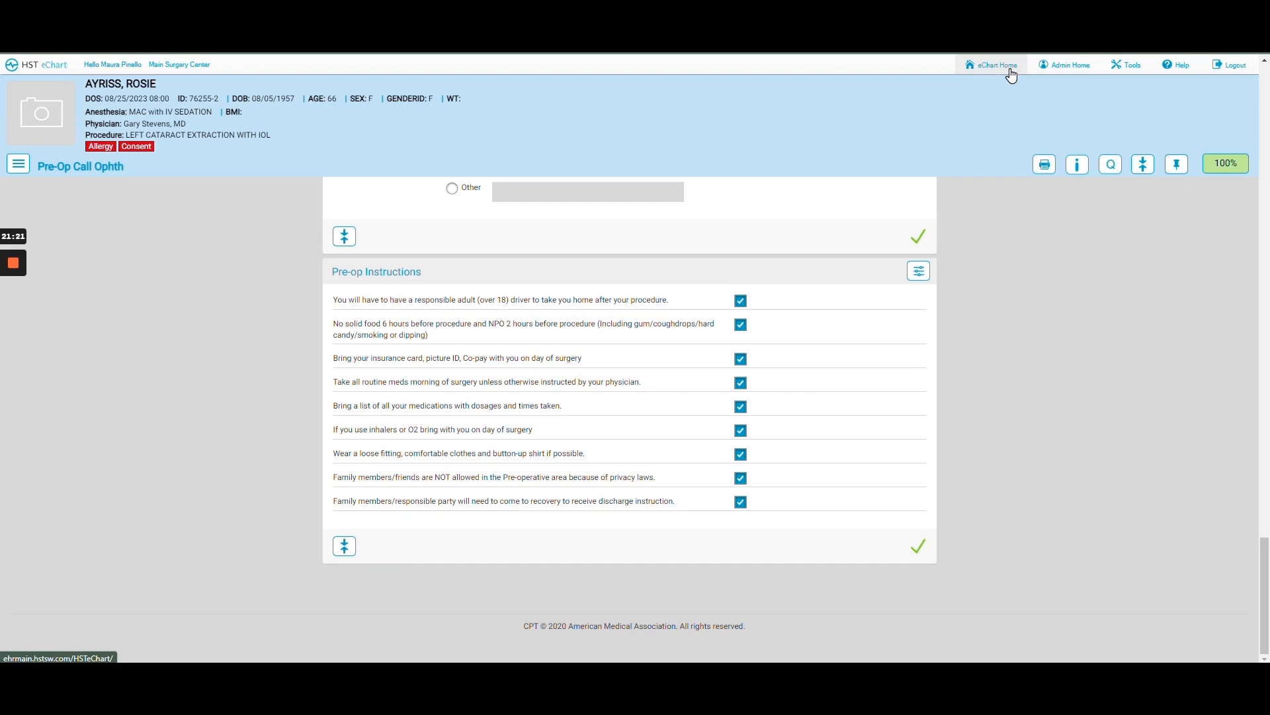
- Open the OR 1 left knee arthroscopy patient's chart from the 08/23/2023 schedule
click(31, 69)
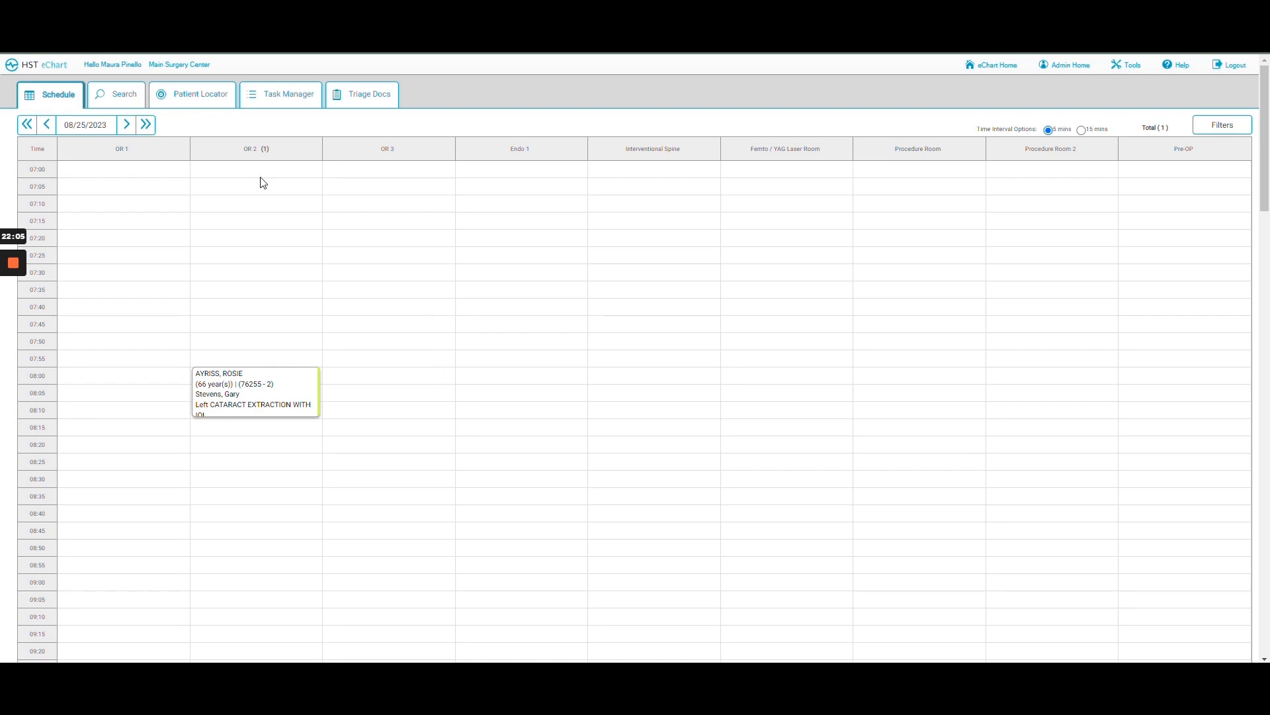
click(47, 126)
click(48, 126)
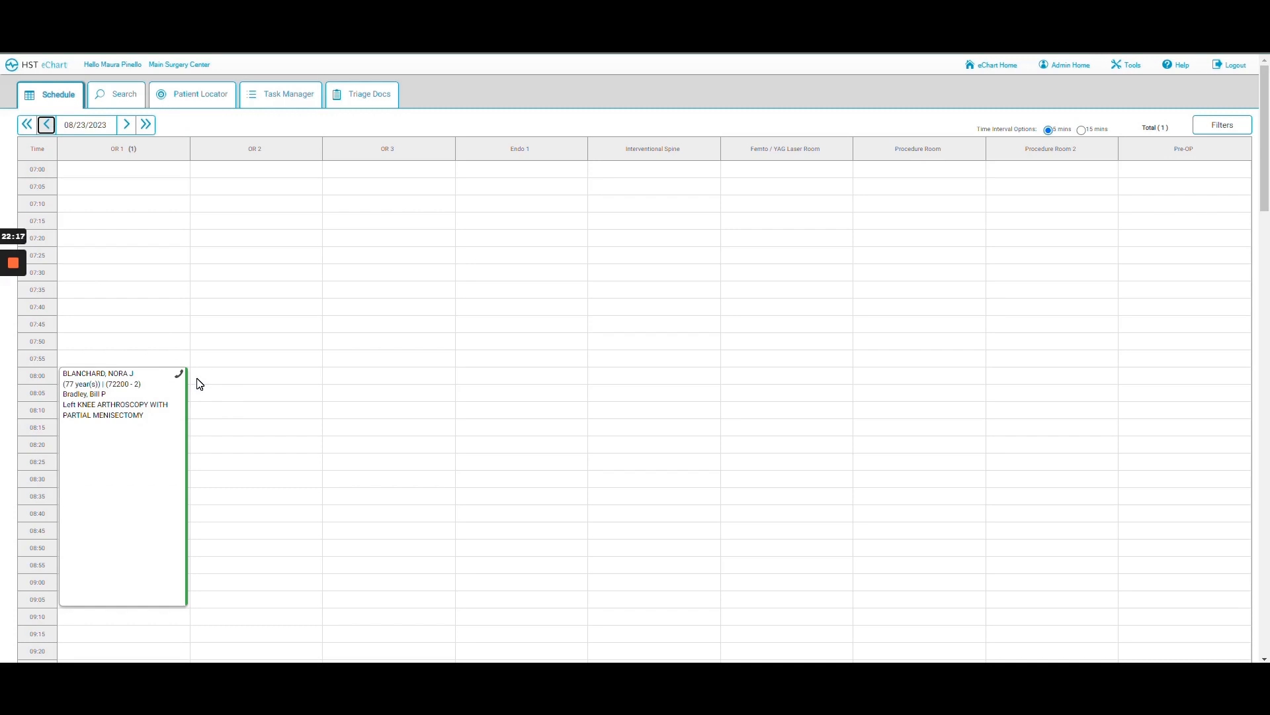
click(126, 423)
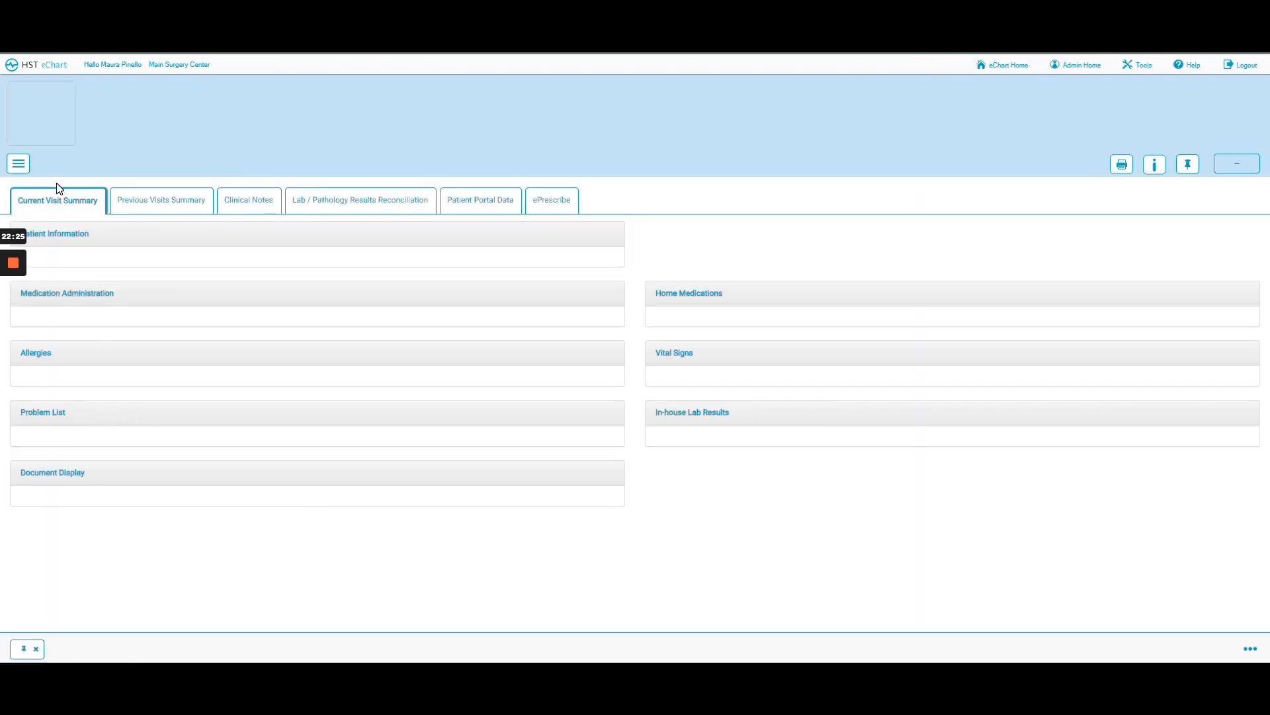
- Load the Post-op Call Ortho (MC) form through Post-op Communications in the chart menu
click(19, 170)
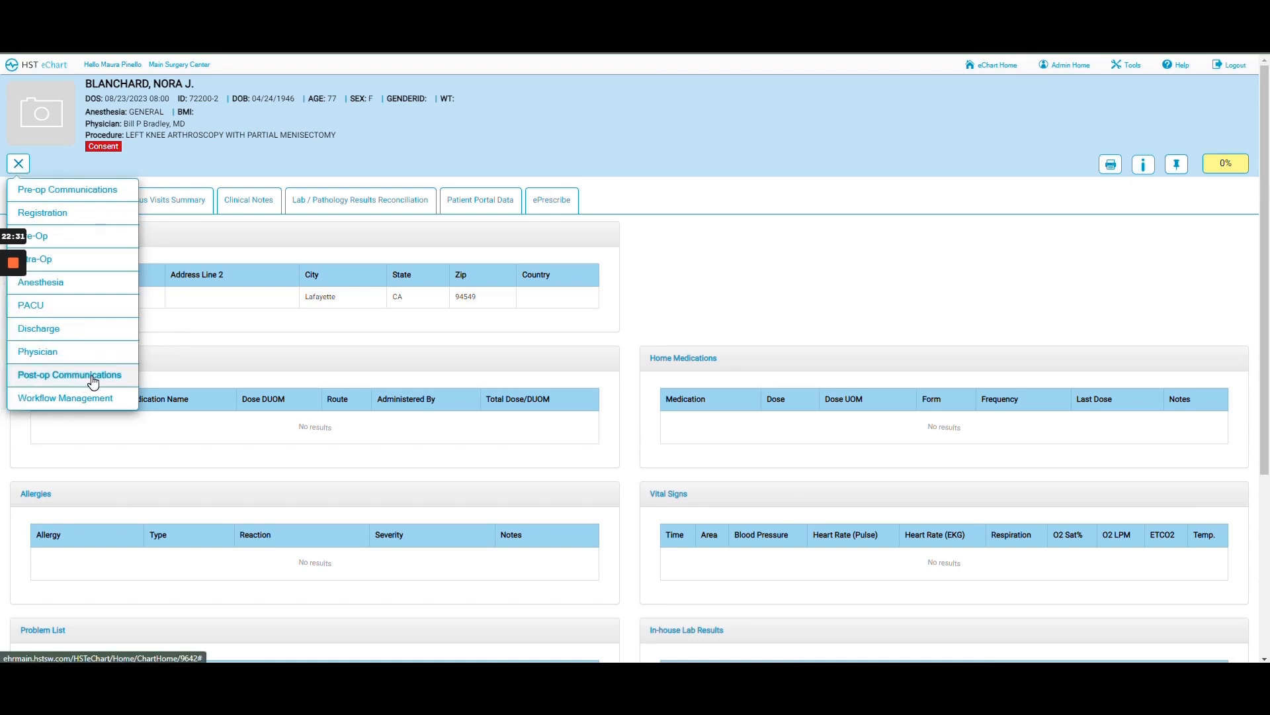
click(93, 375)
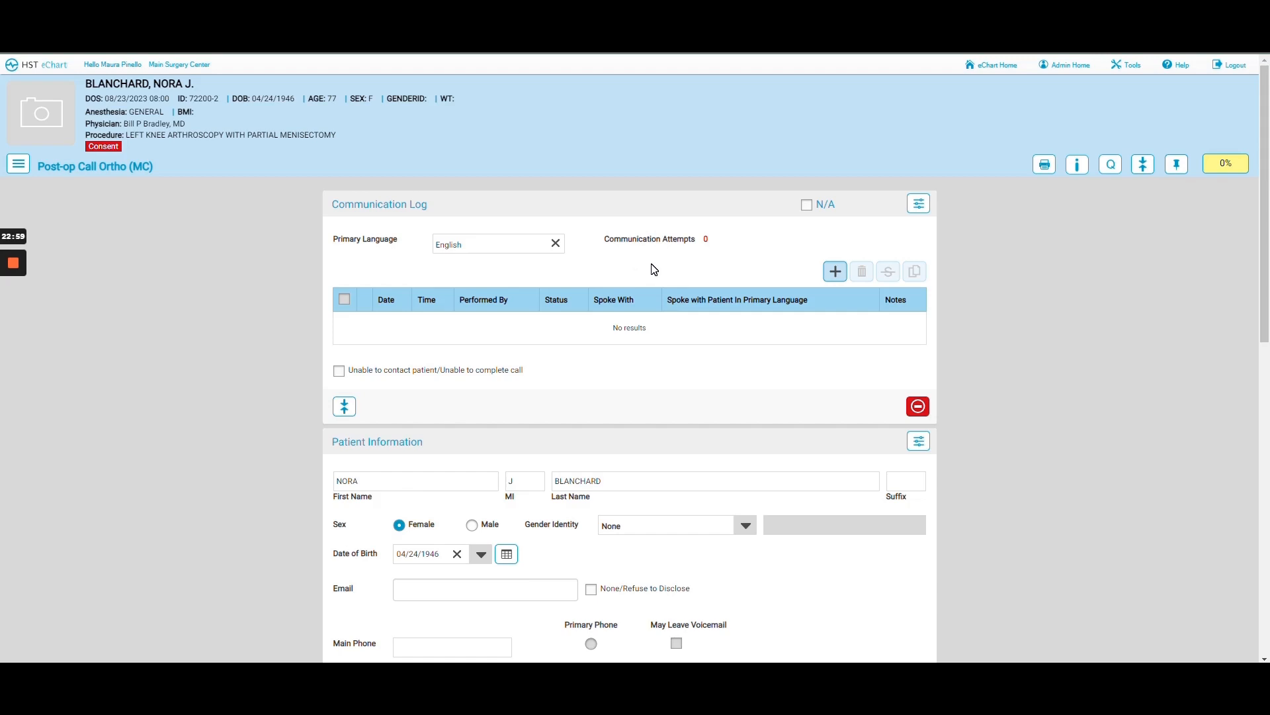
- Log a first Left Message call attempt stamped with the current time and user
click(836, 272)
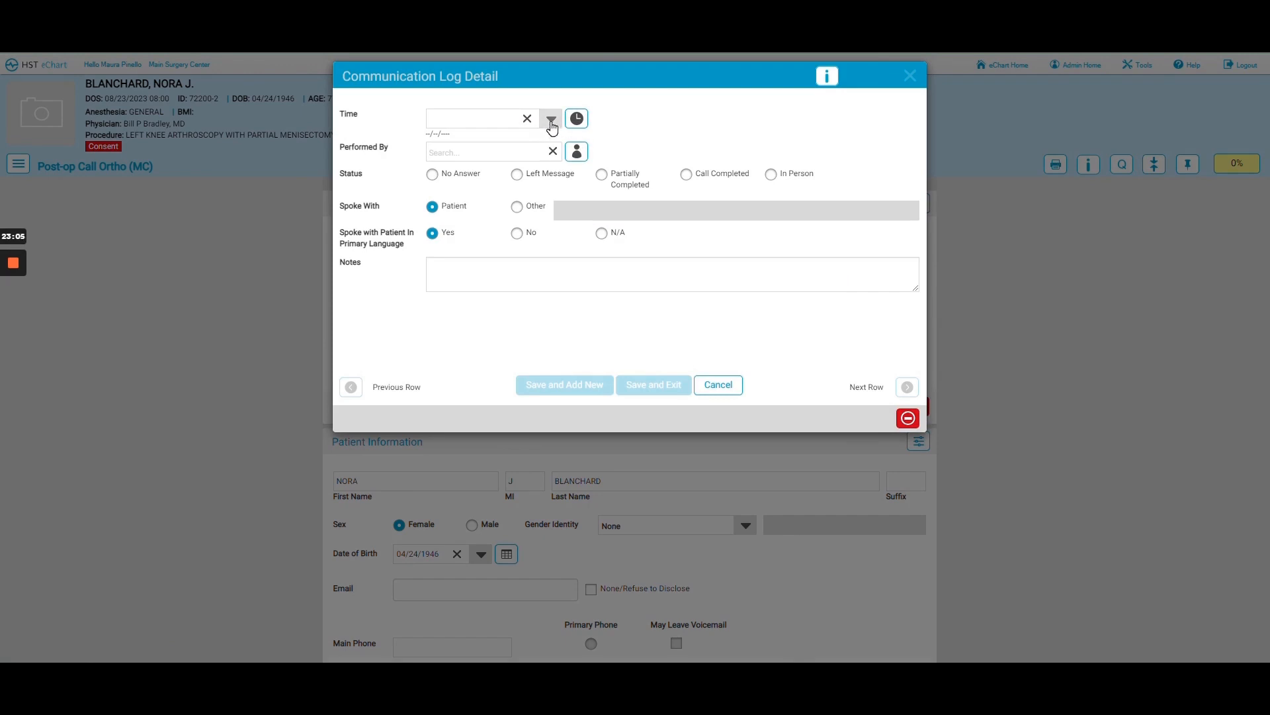
click(578, 123)
click(517, 176)
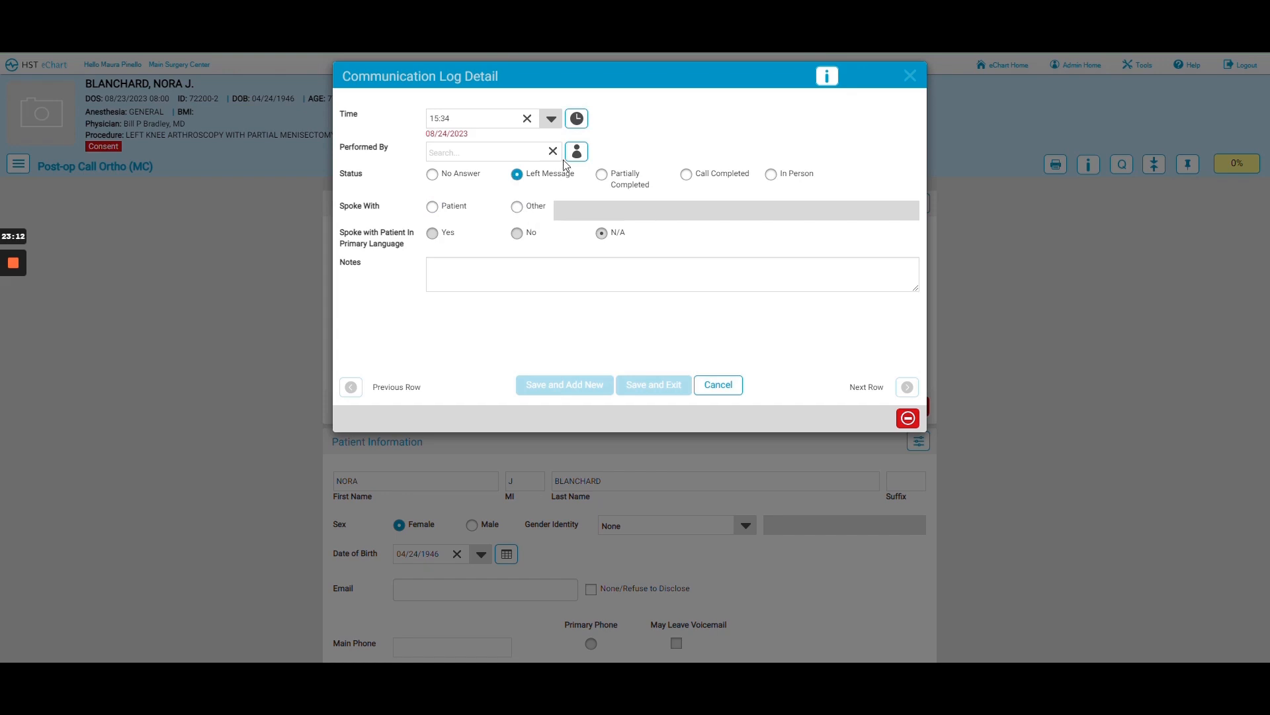
click(577, 151)
click(653, 395)
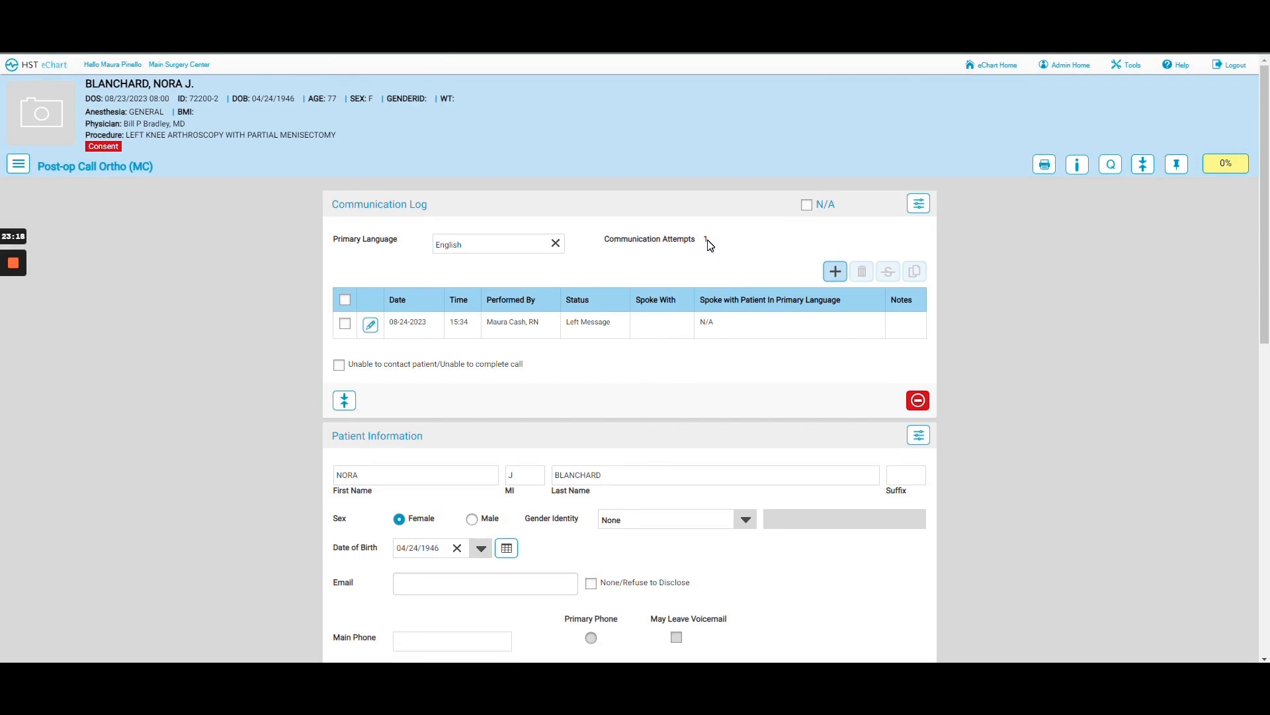
- Log a second Left Message attempt with the current time and user
click(835, 272)
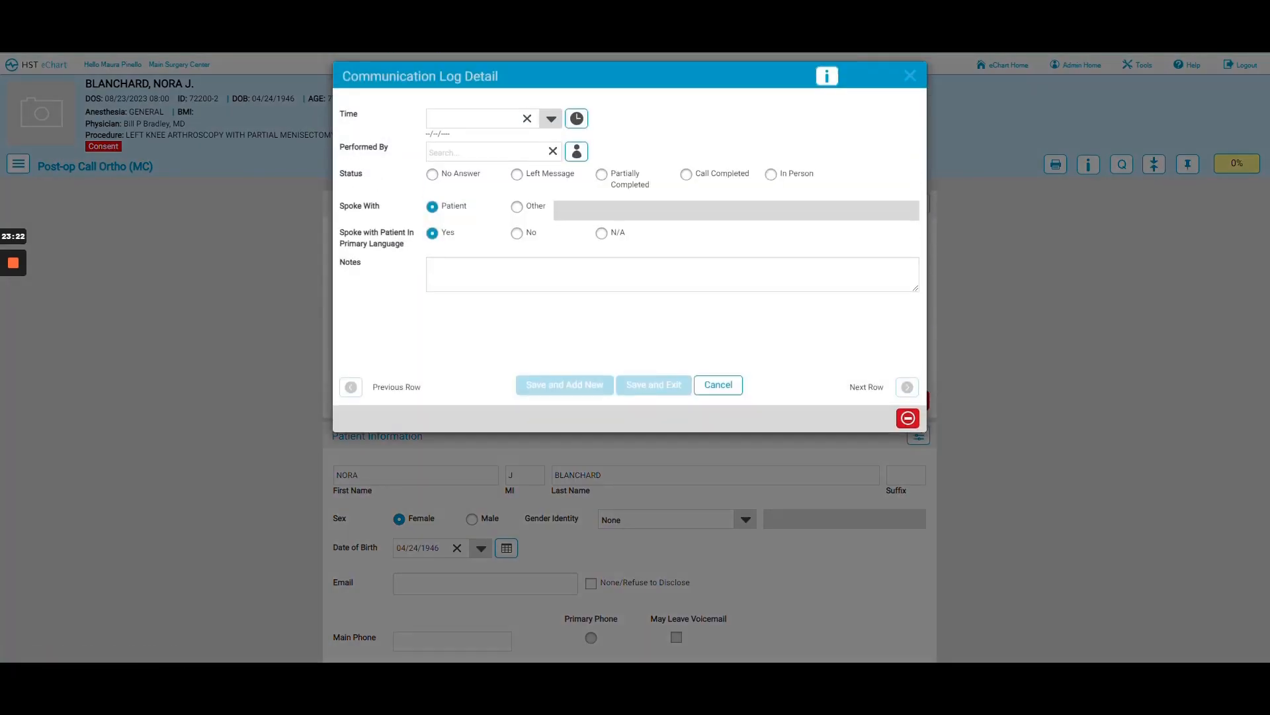
click(577, 120)
click(577, 153)
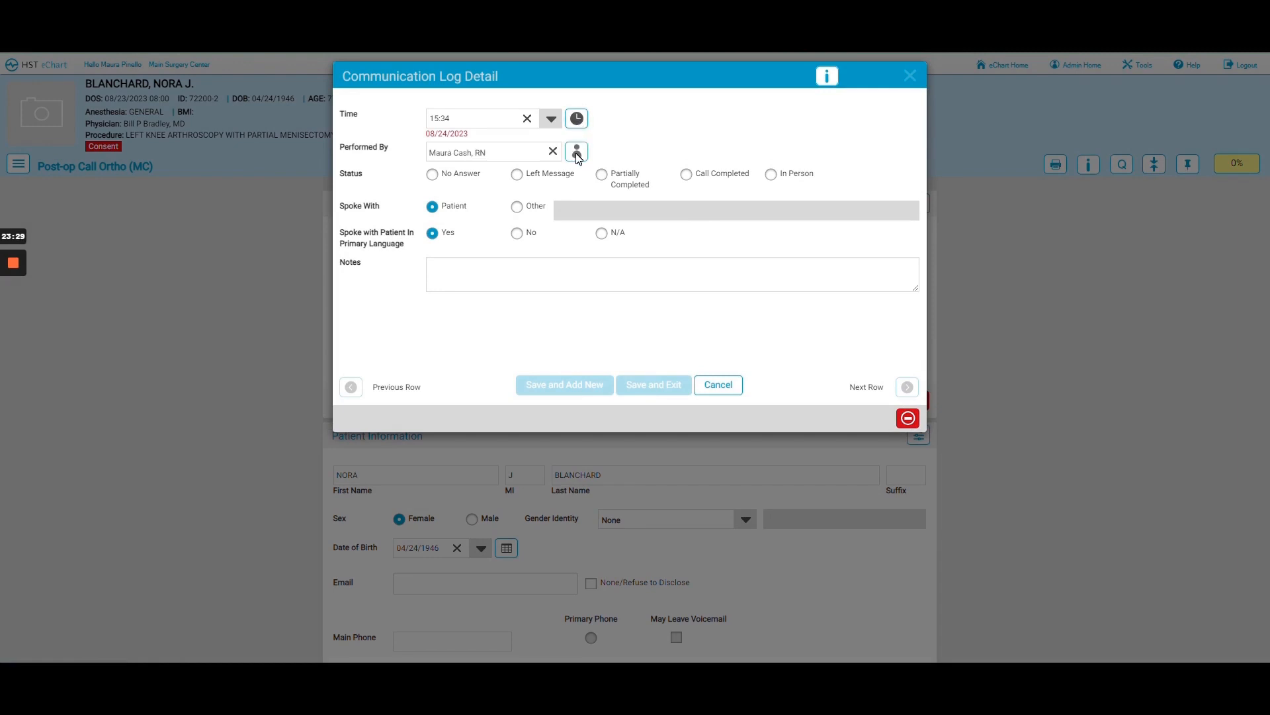
click(516, 175)
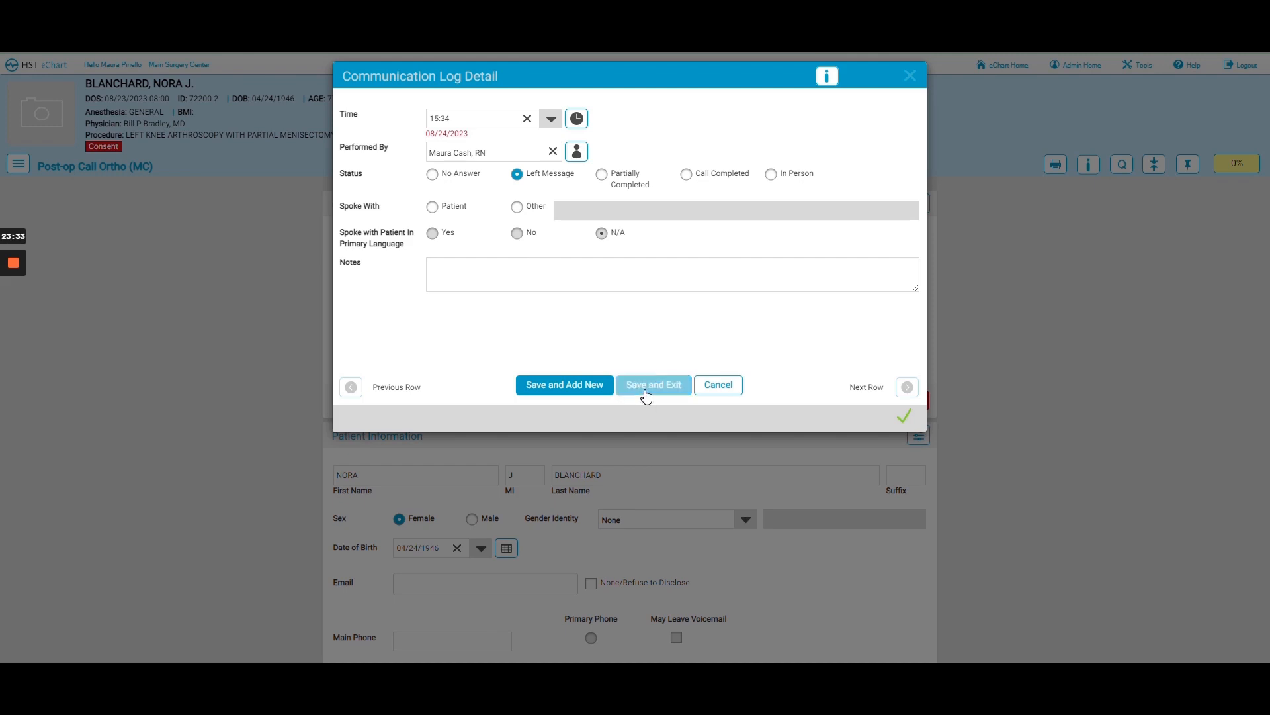
click(645, 393)
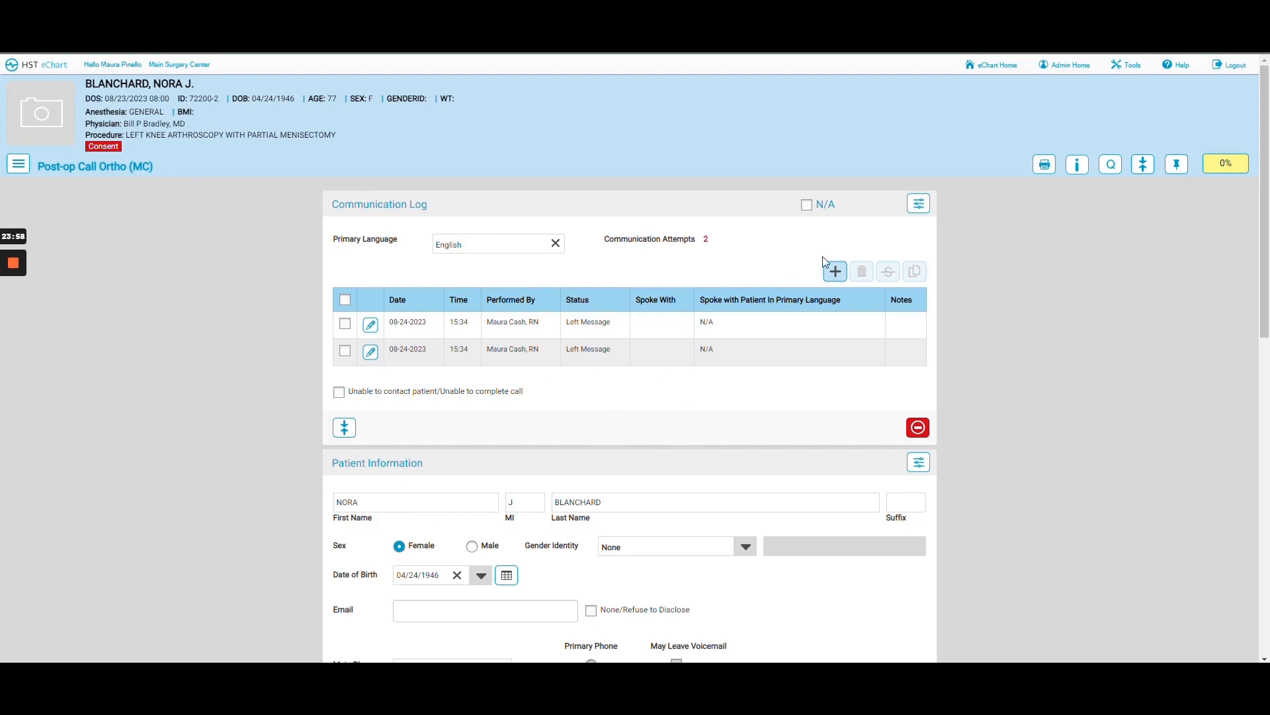
- Log a Call Completed entry stamped 15:35 on 08/24/2023
click(832, 274)
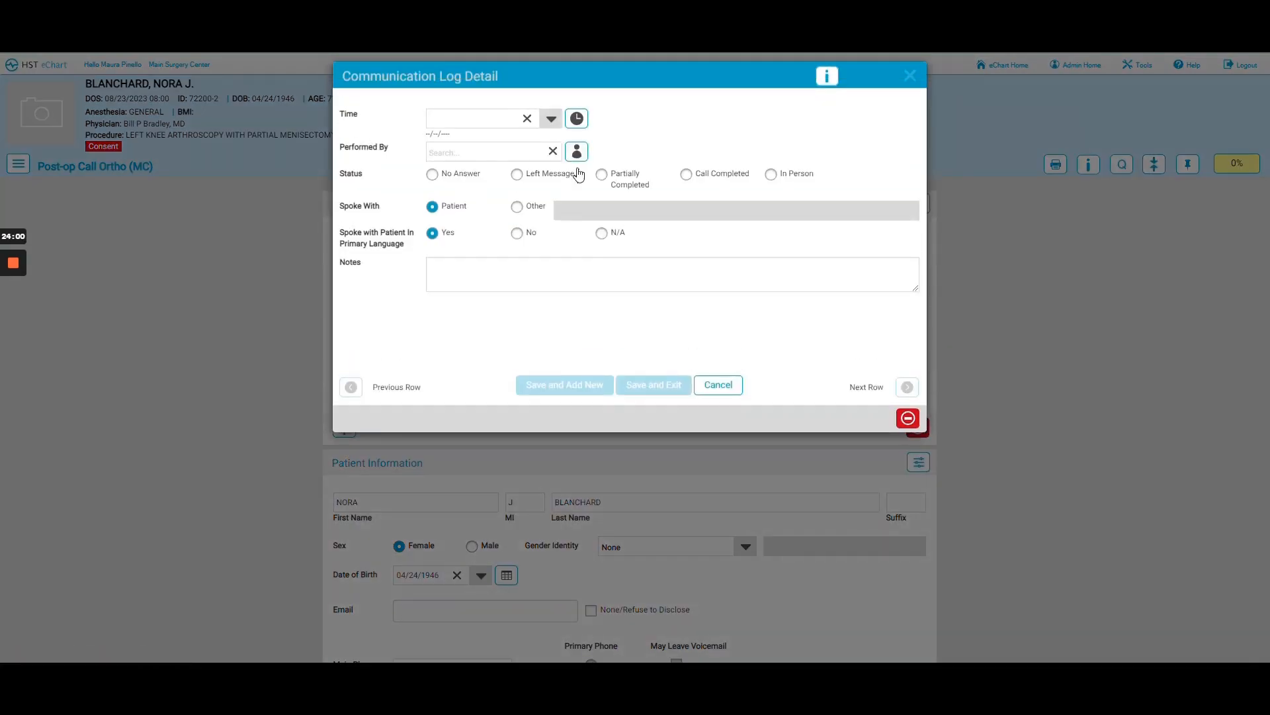
click(575, 119)
click(577, 153)
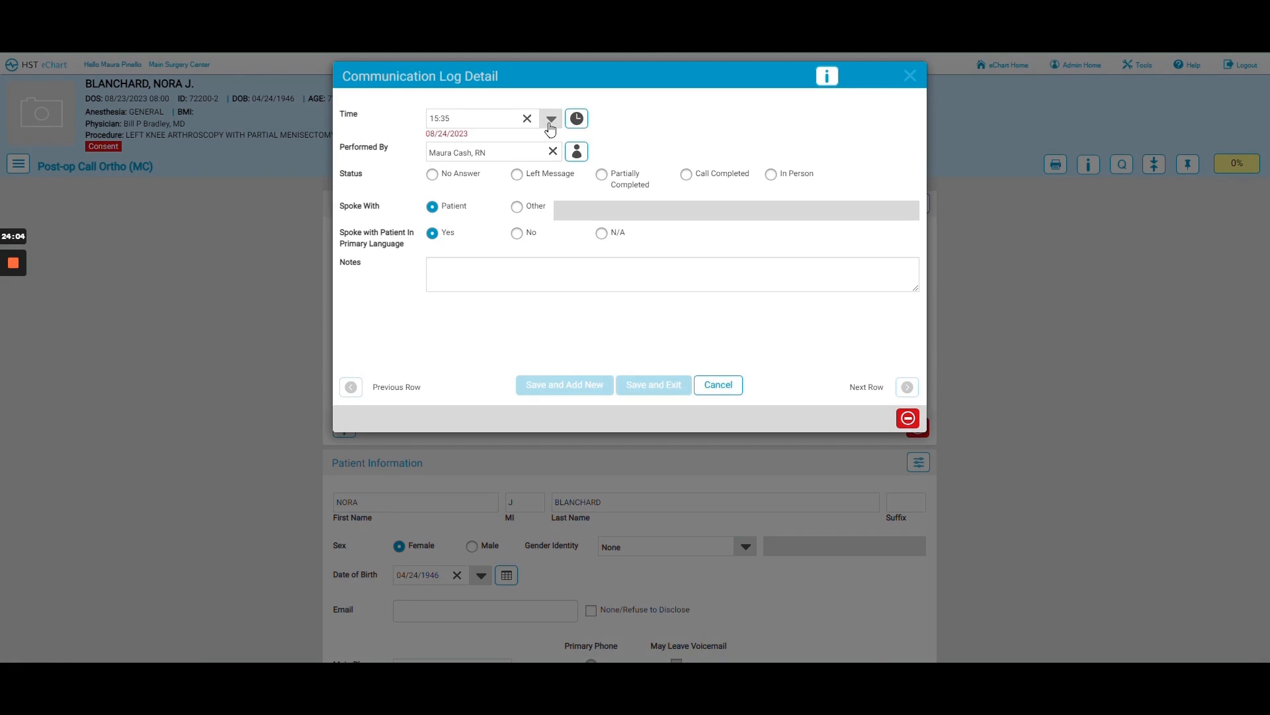
click(685, 178)
click(664, 386)
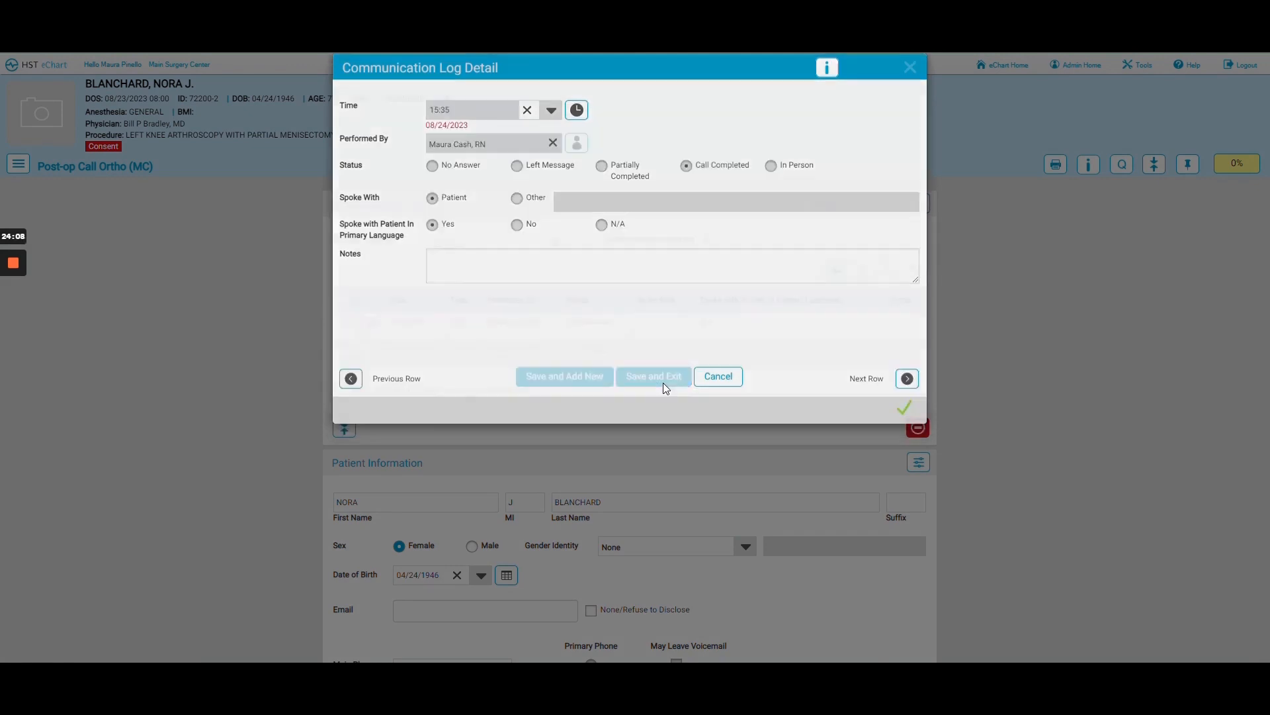
scroll(664, 386, down, 4)
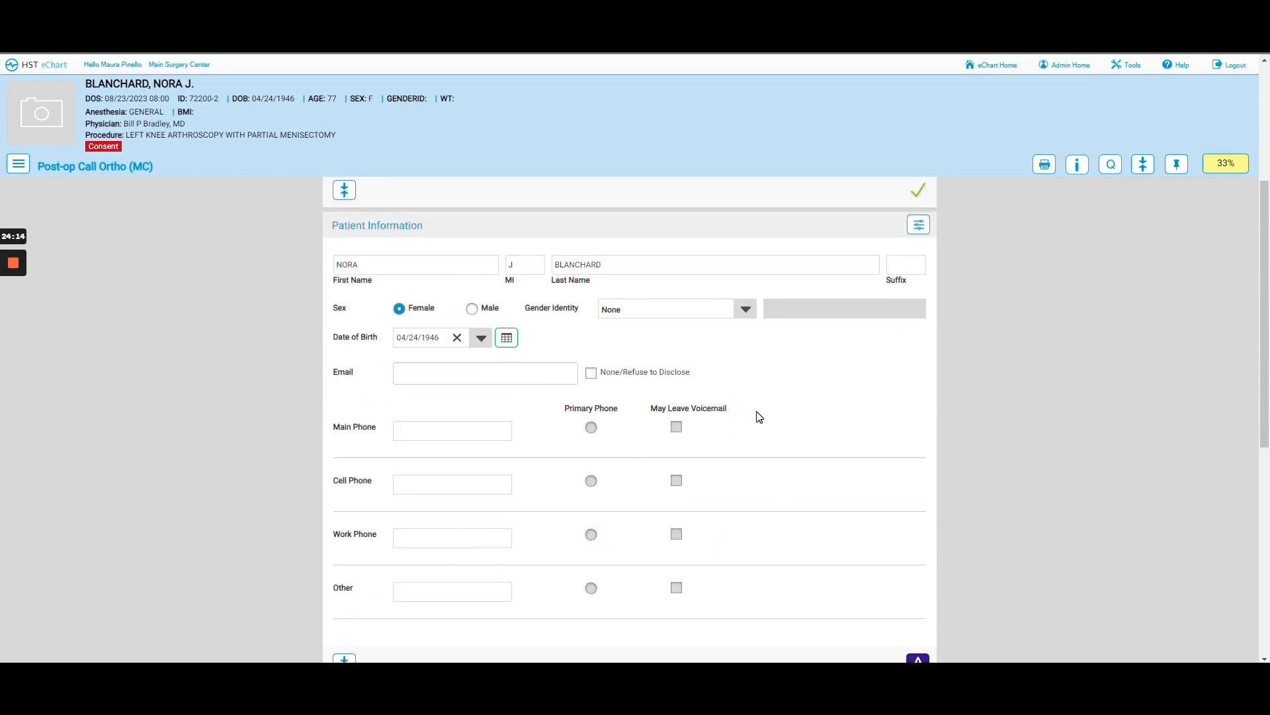
- Mark the Patient Information section complete, bringing the post-op form to 66%
scroll(802, 407, down, 2)
scroll(819, 436, down, 2)
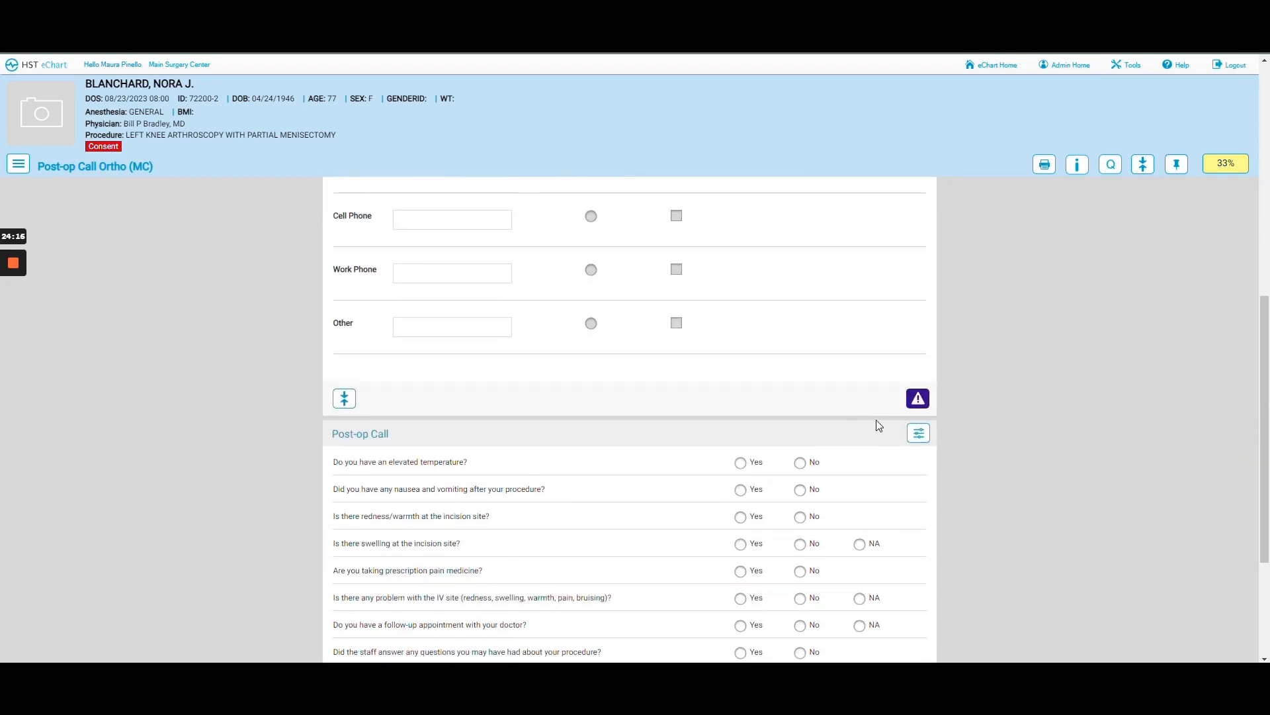
click(919, 401)
- Review the Post-op Call questions, then exit to the HST Pathways title screen
scroll(814, 387, down, 2)
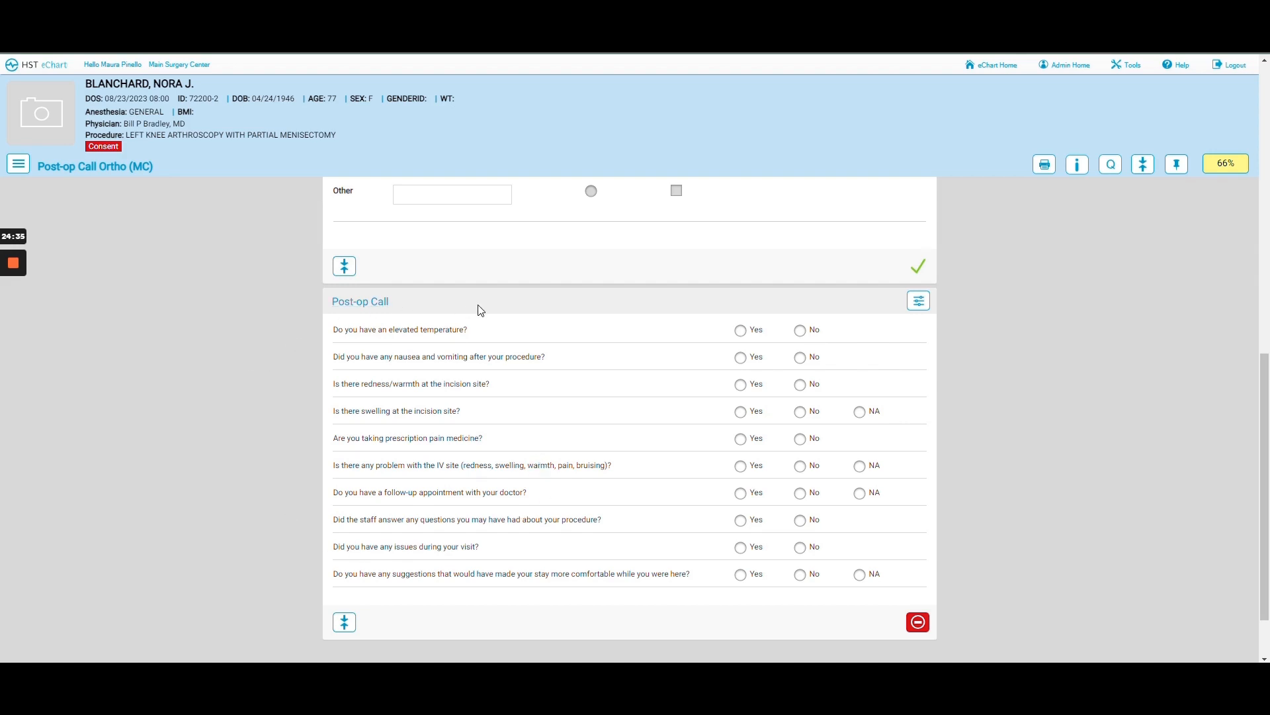
scroll(535, 431, down, 1)
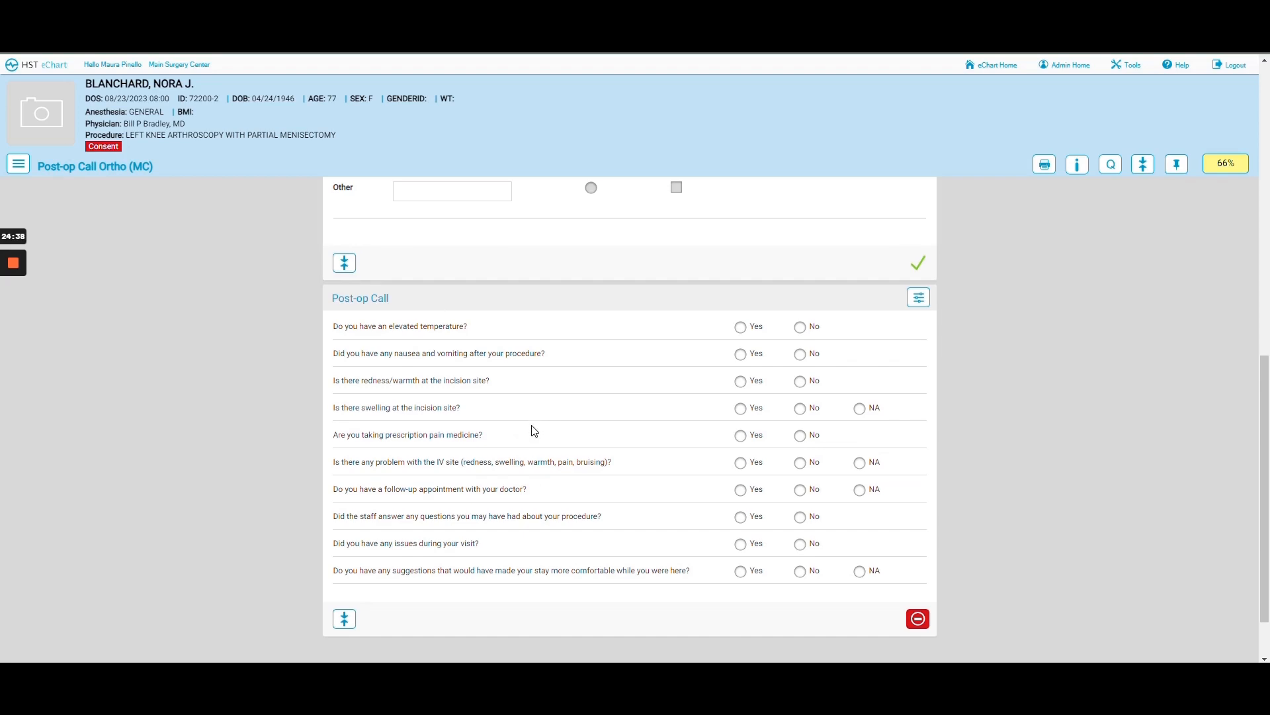
scroll(535, 431, down, 2)
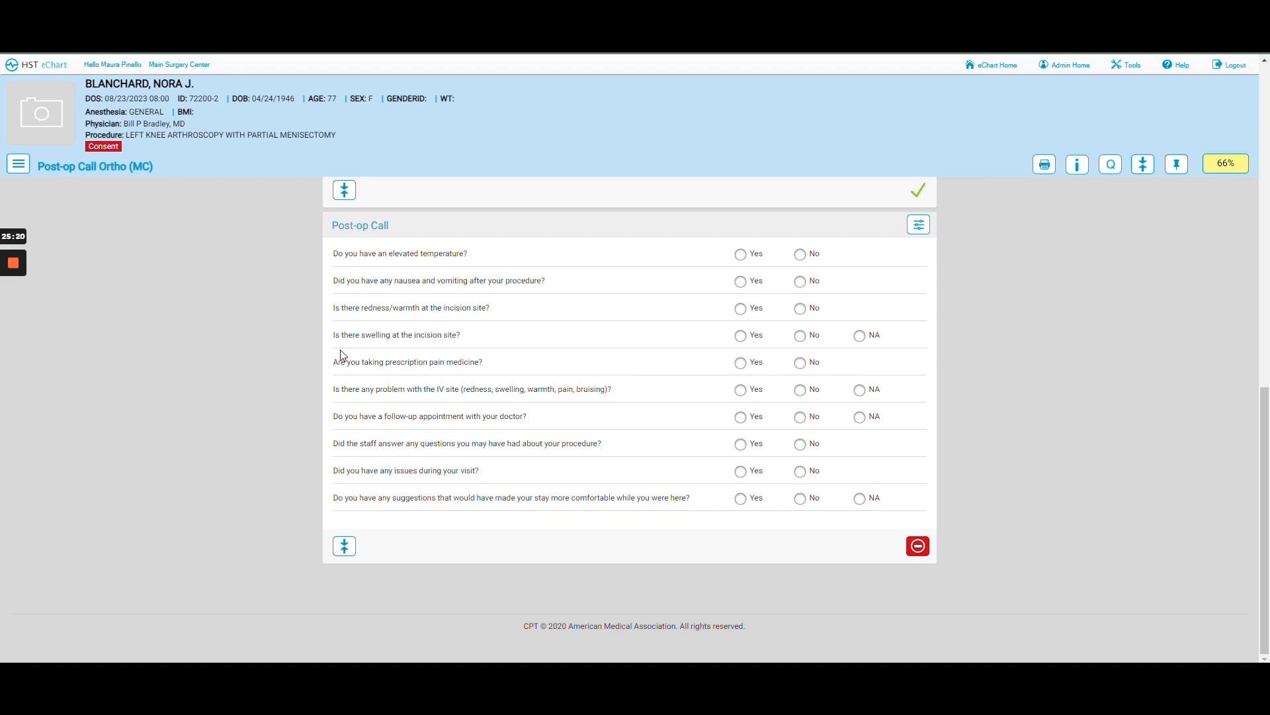
mouse_move(13, 255)
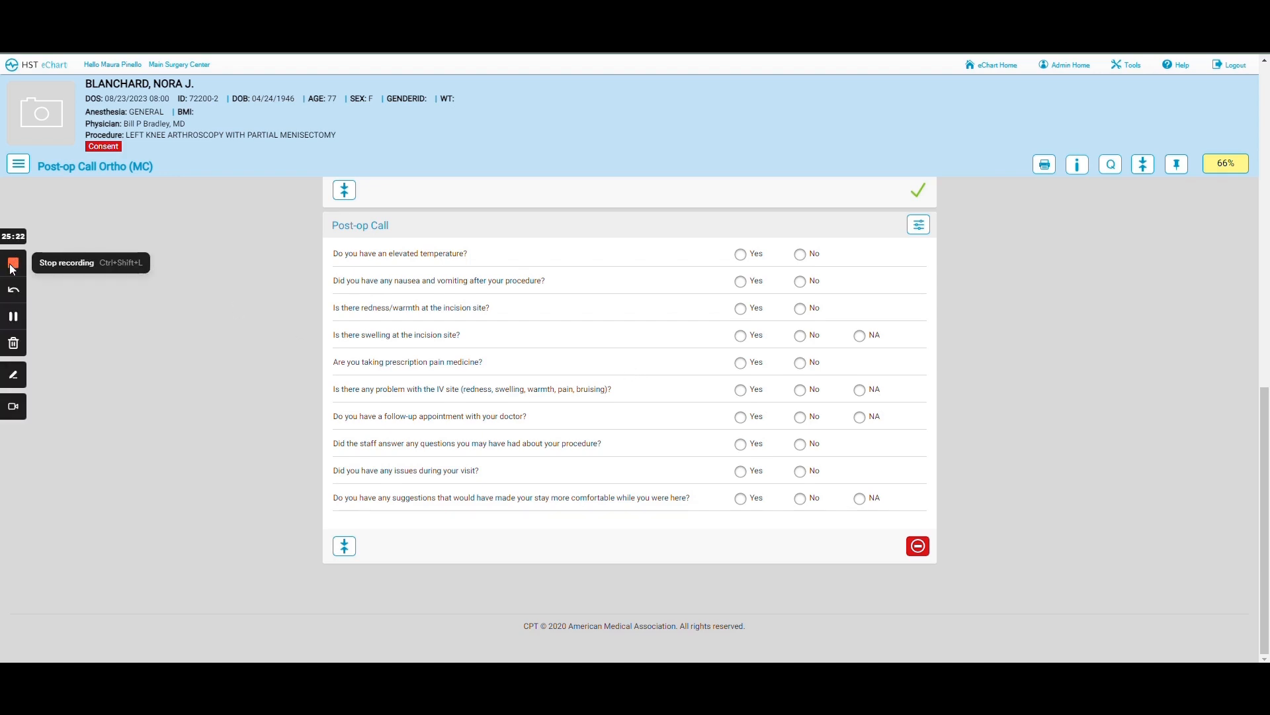
click(13, 265)
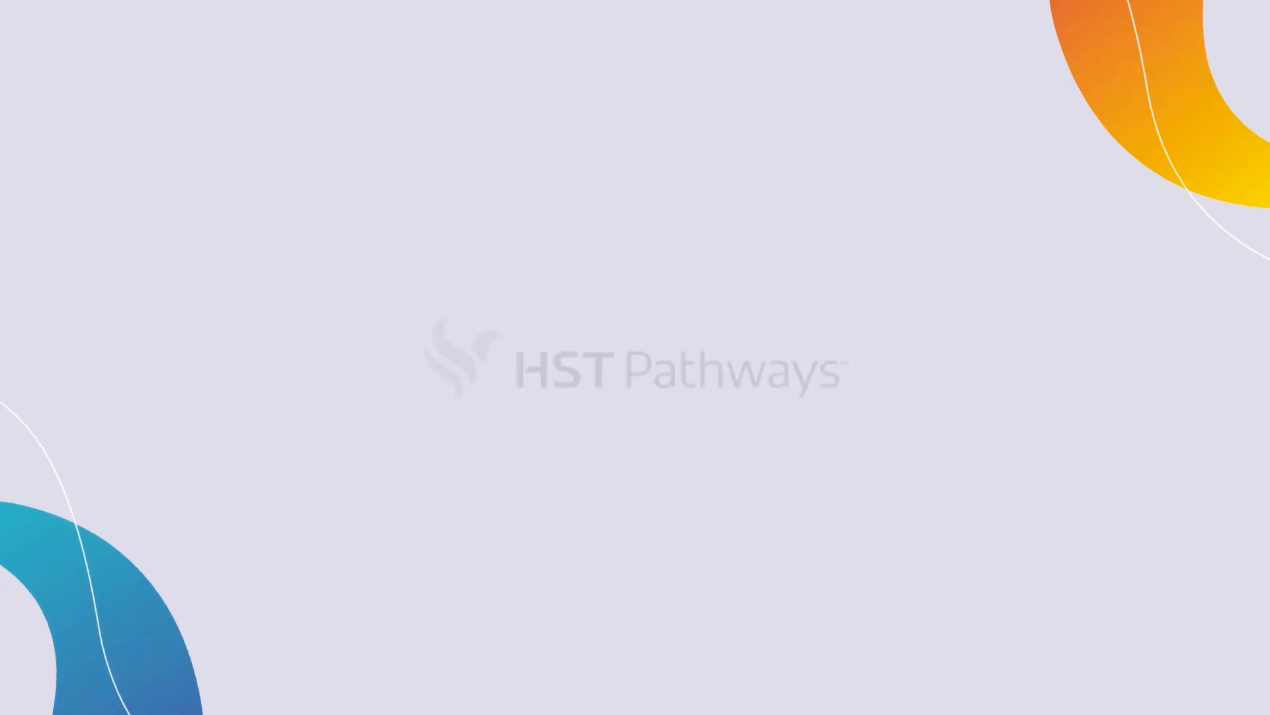